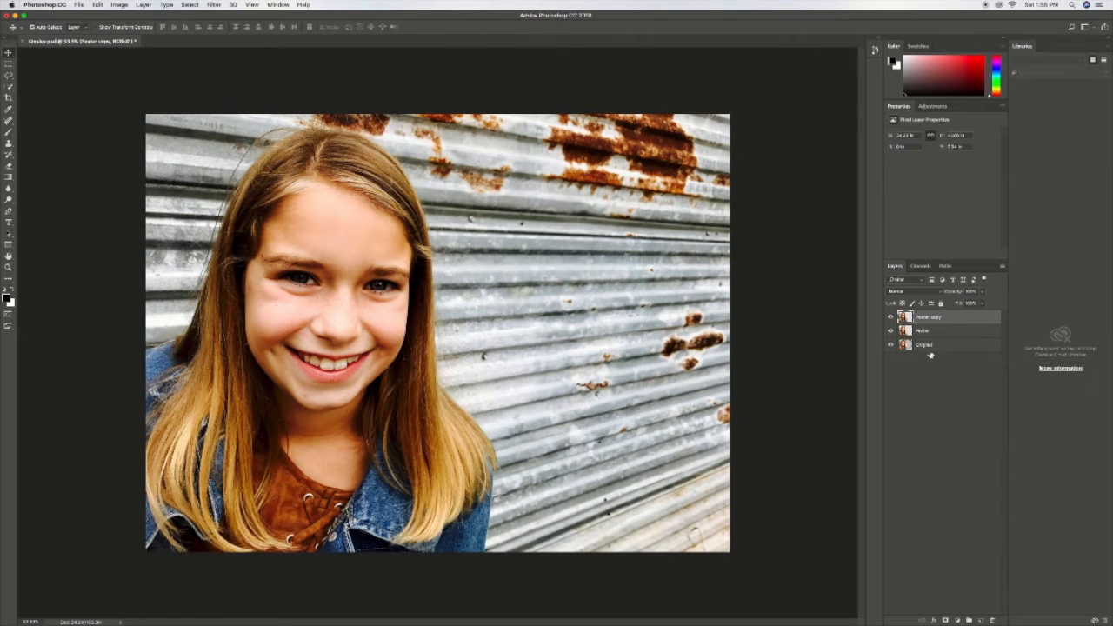
Step: Rename the Poster copy layer as Halftone and hide it
double_click(929, 317)
key("BackSpace")
type("Halftone")
key("Return")
left_click(890, 317)
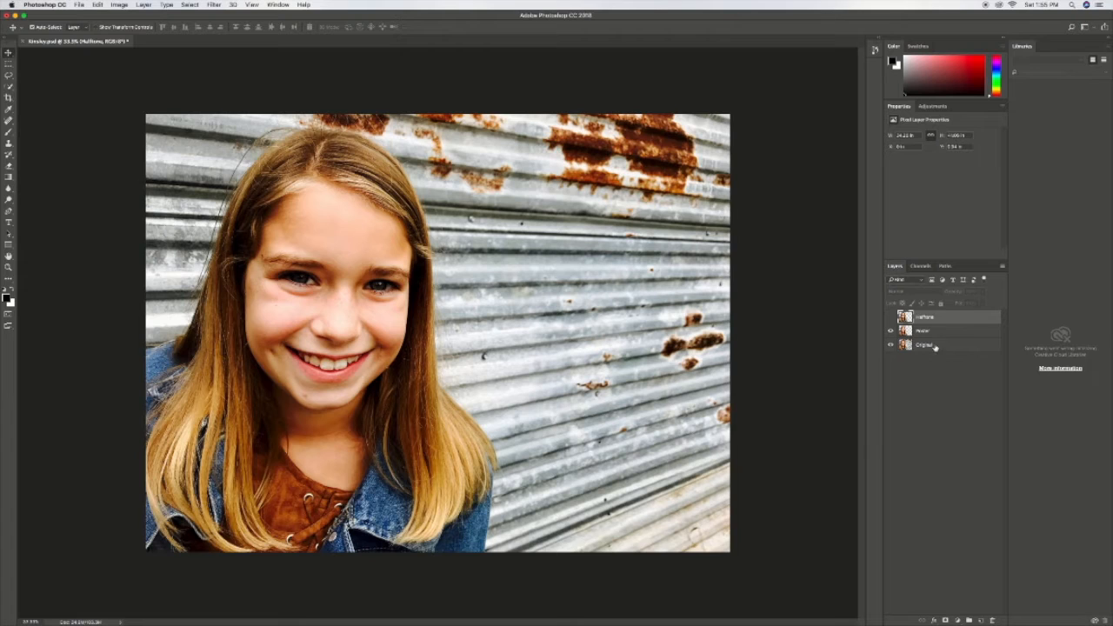
Step: Create a new layer named Background directly above the Original layer
left_click(925, 347)
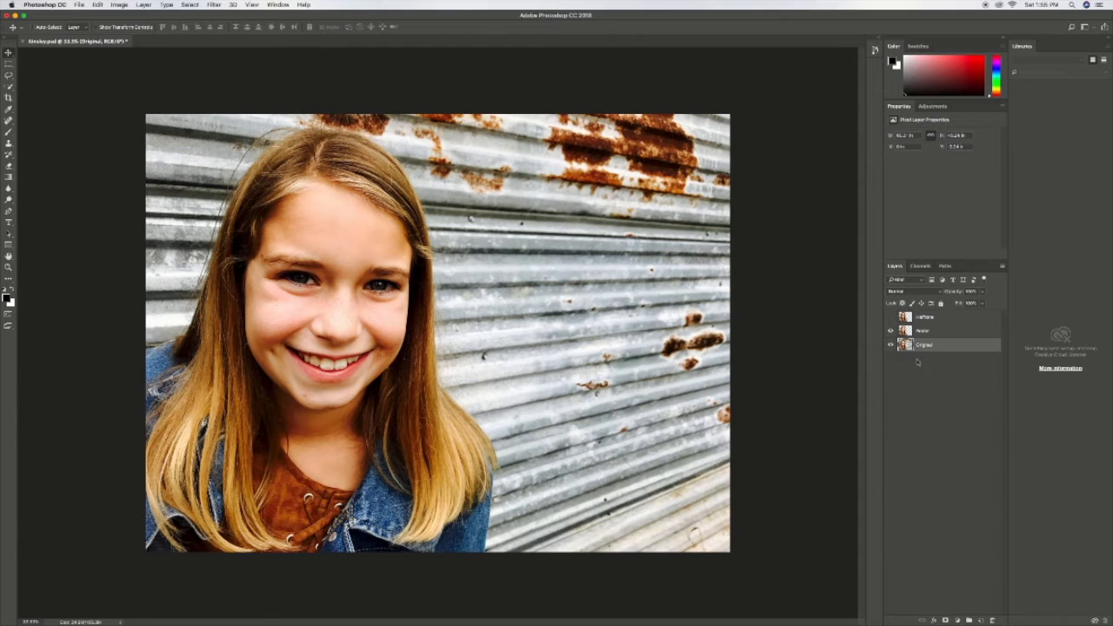
key("super+shift+n")
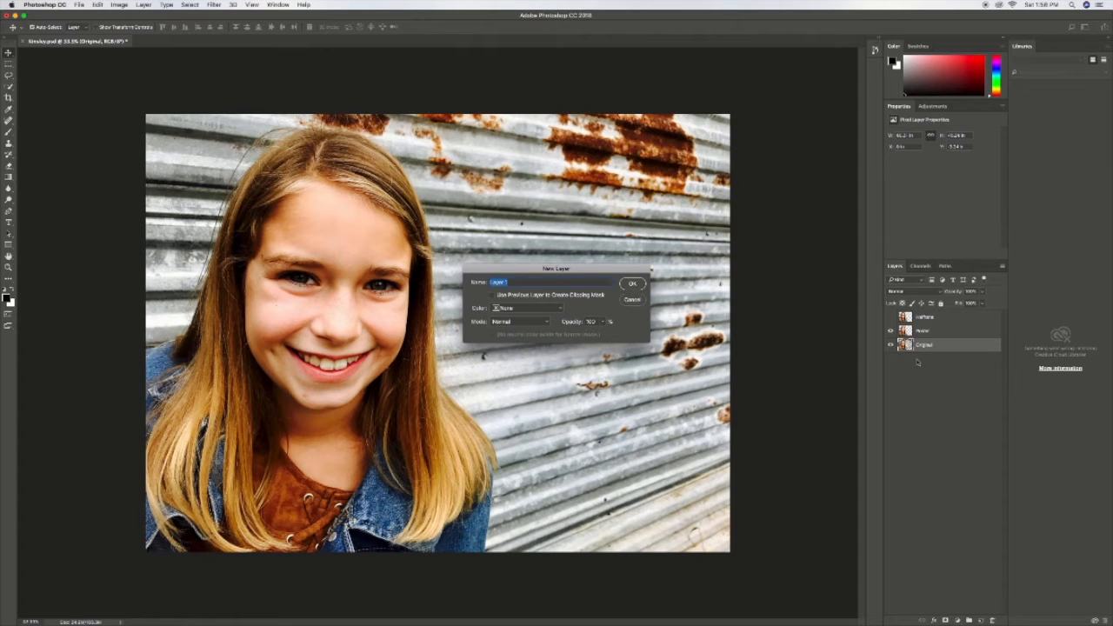
type("Background")
key("Return")
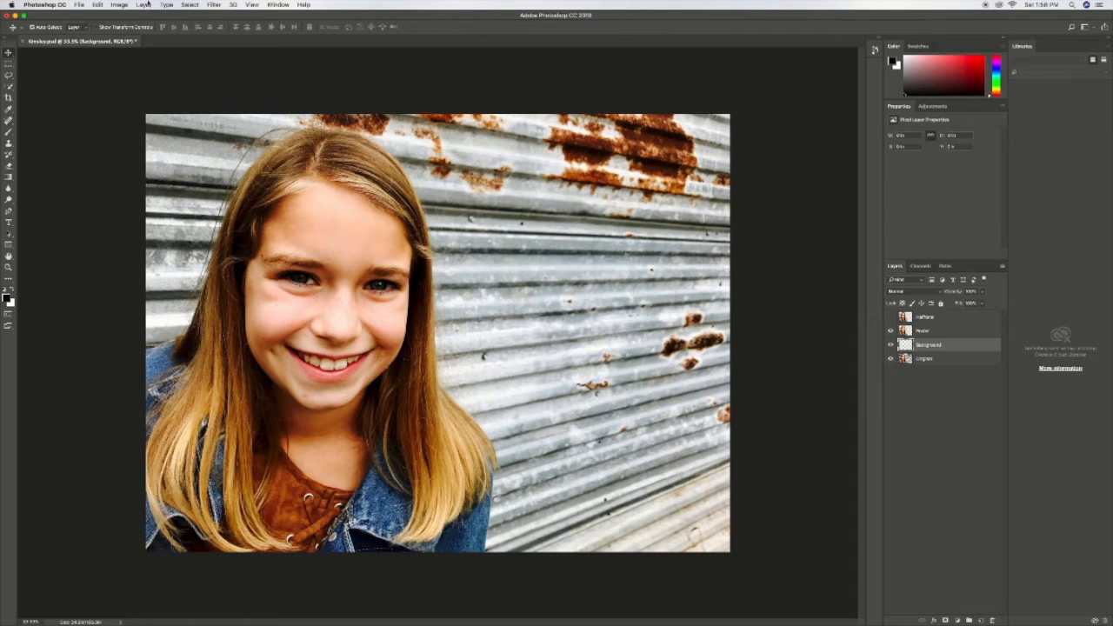
Step: Fill the Background layer with white in Normal mode at 100% opacity
left_click(98, 4)
left_click(117, 145)
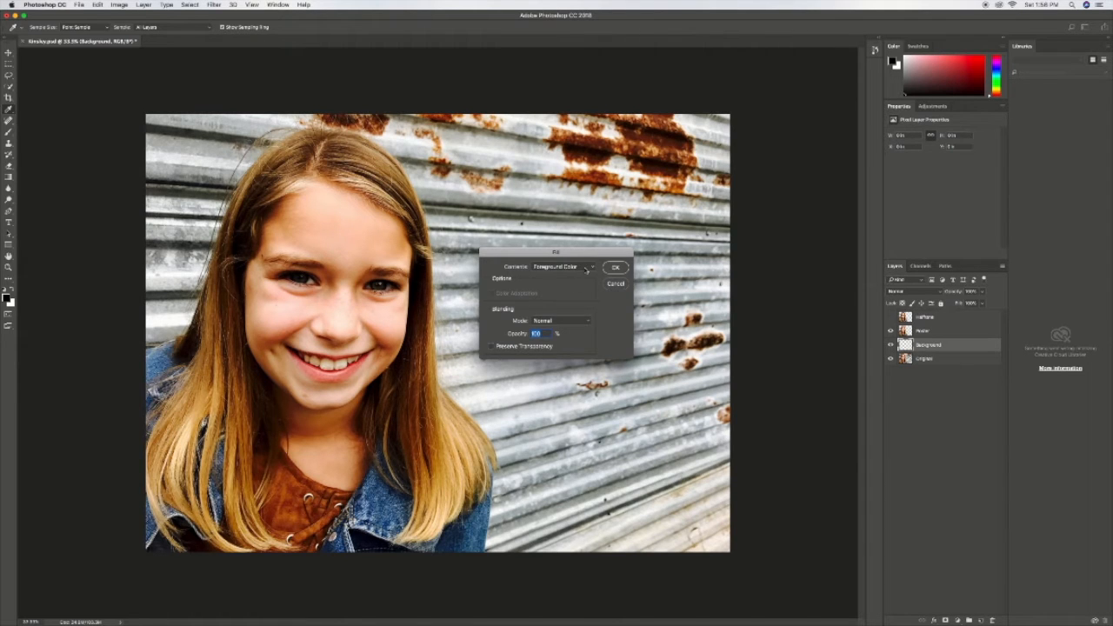
left_click(585, 268)
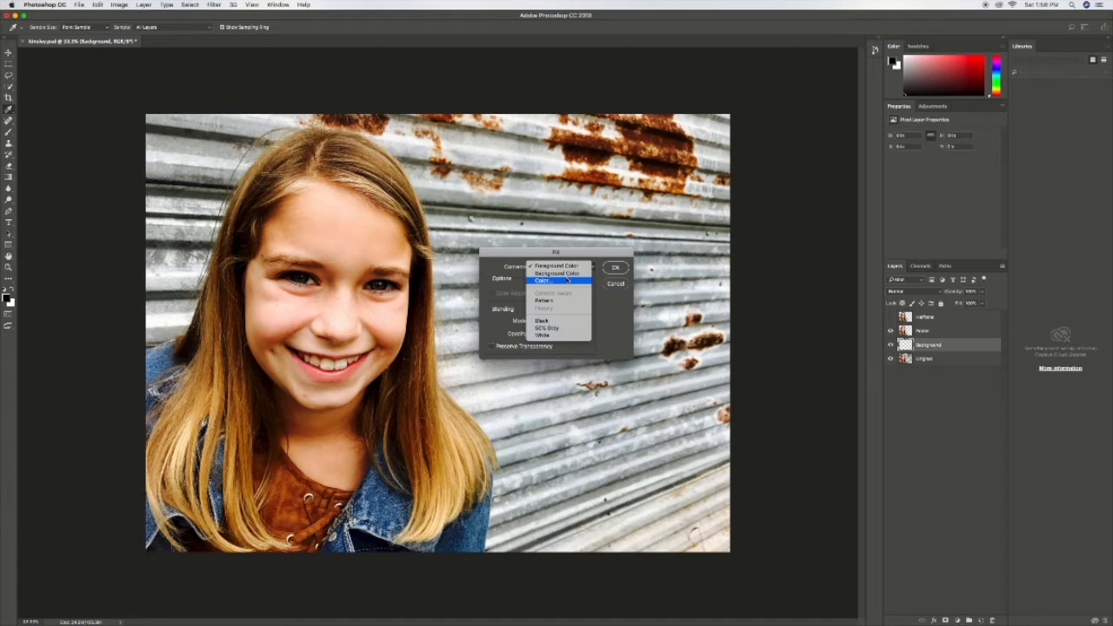
left_click(560, 336)
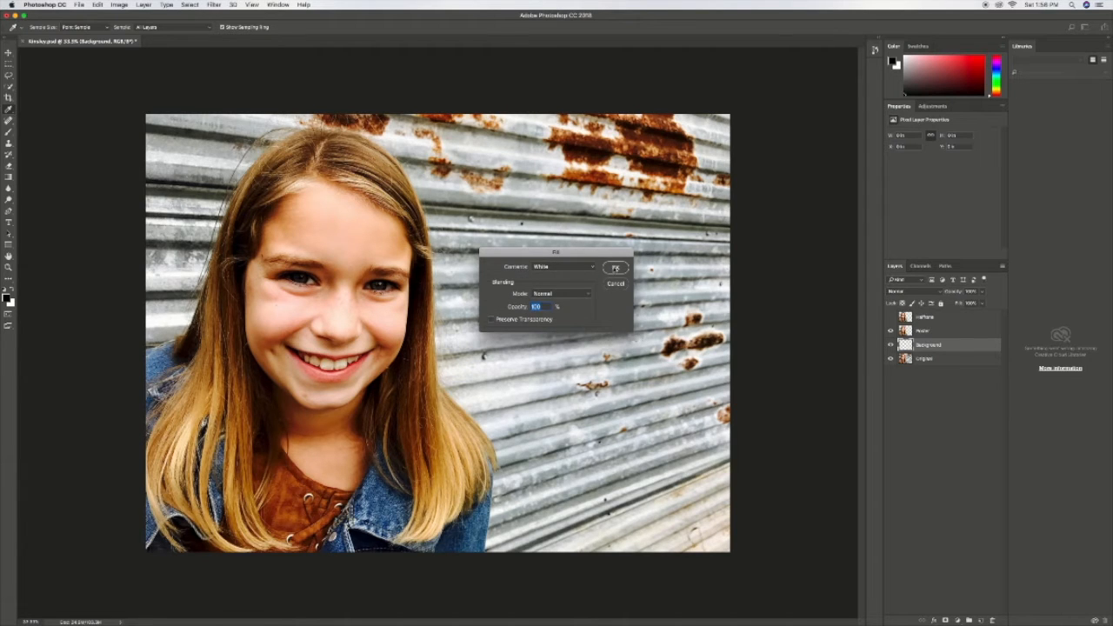
left_click(615, 268)
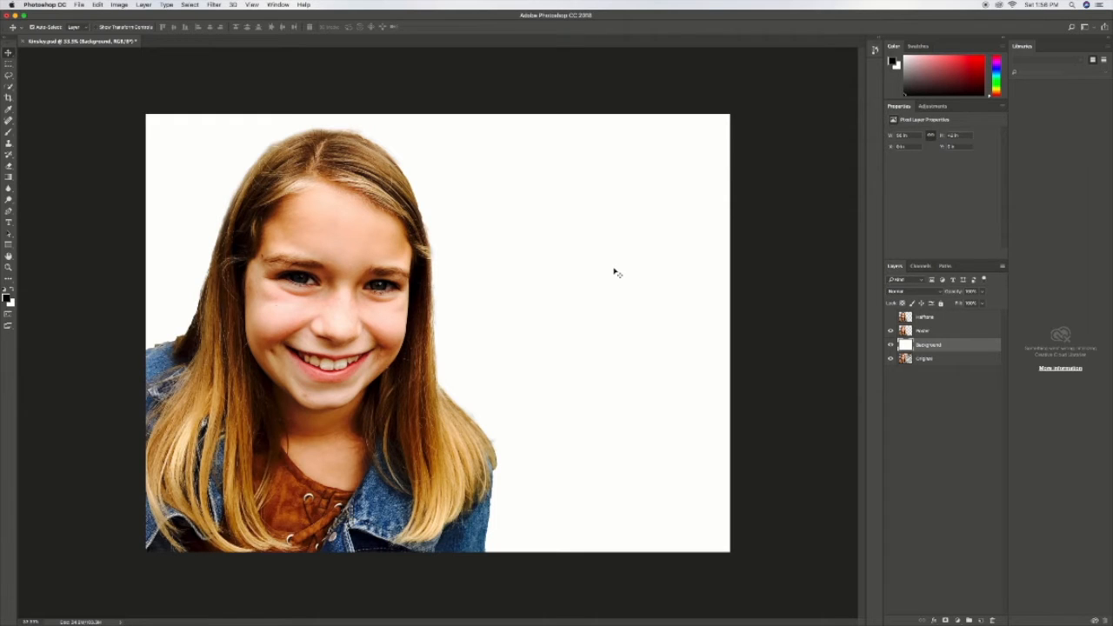
Step: Convert the Poster layer to a smart object
left_click(920, 334)
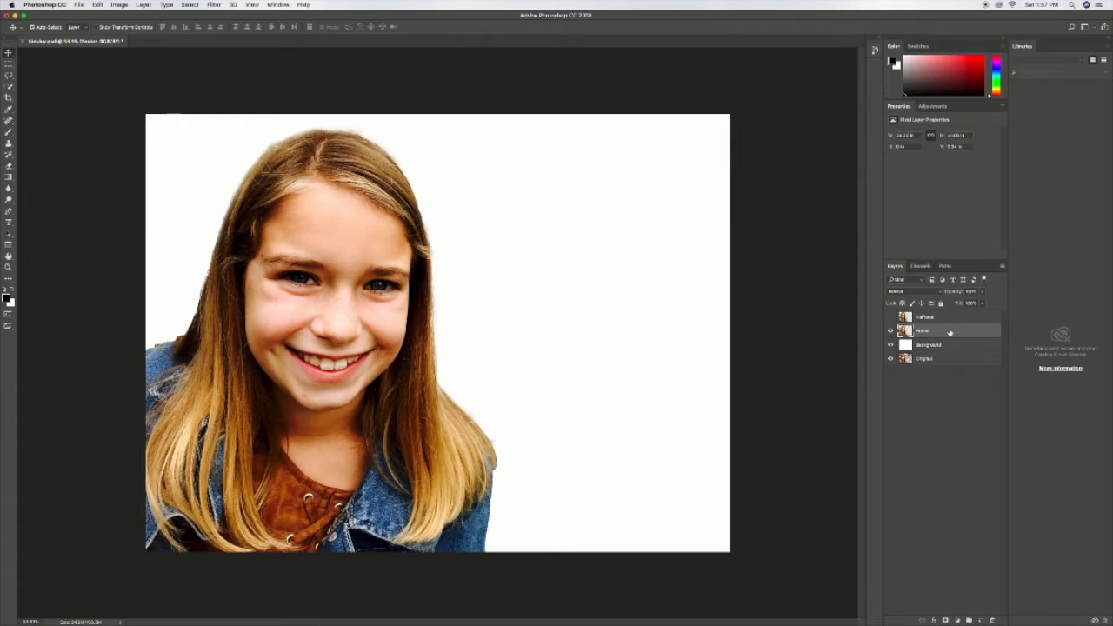
right_click(950, 332)
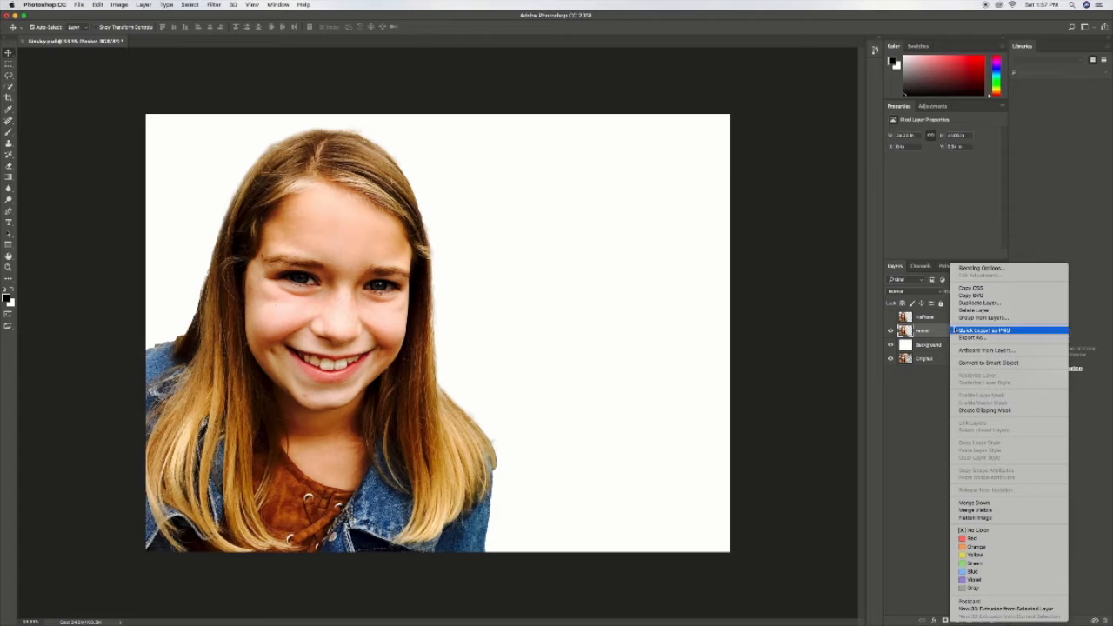
left_click(981, 363)
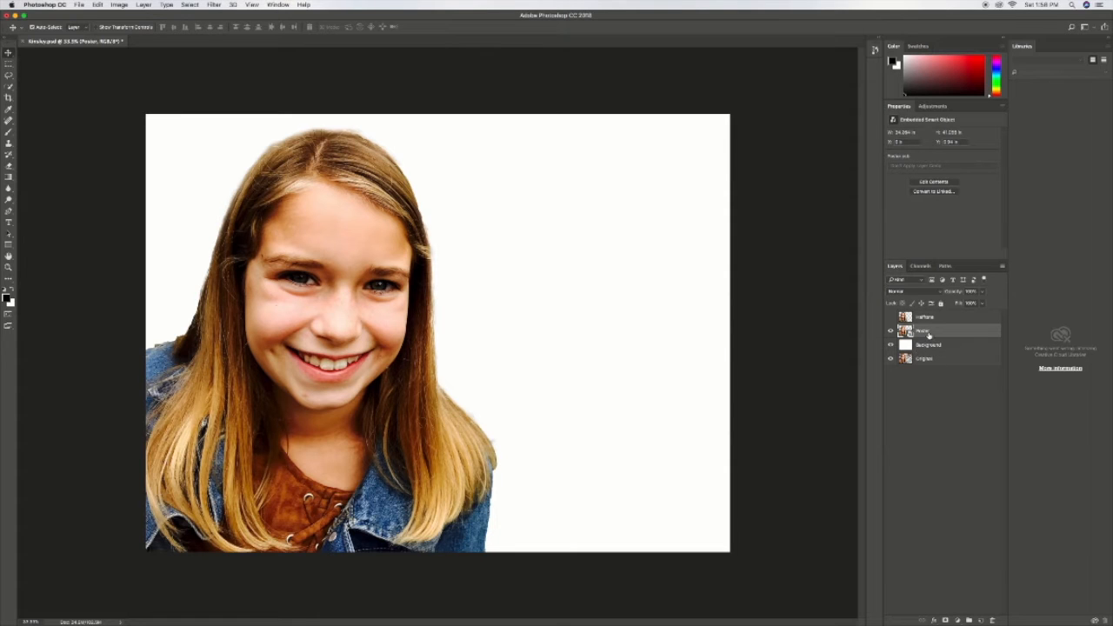
Step: Apply the Poster Edges filter from the Filter Gallery to the Poster layer, with edge thickness 2, edge intensity 1 and posterization 2
left_click(214, 5)
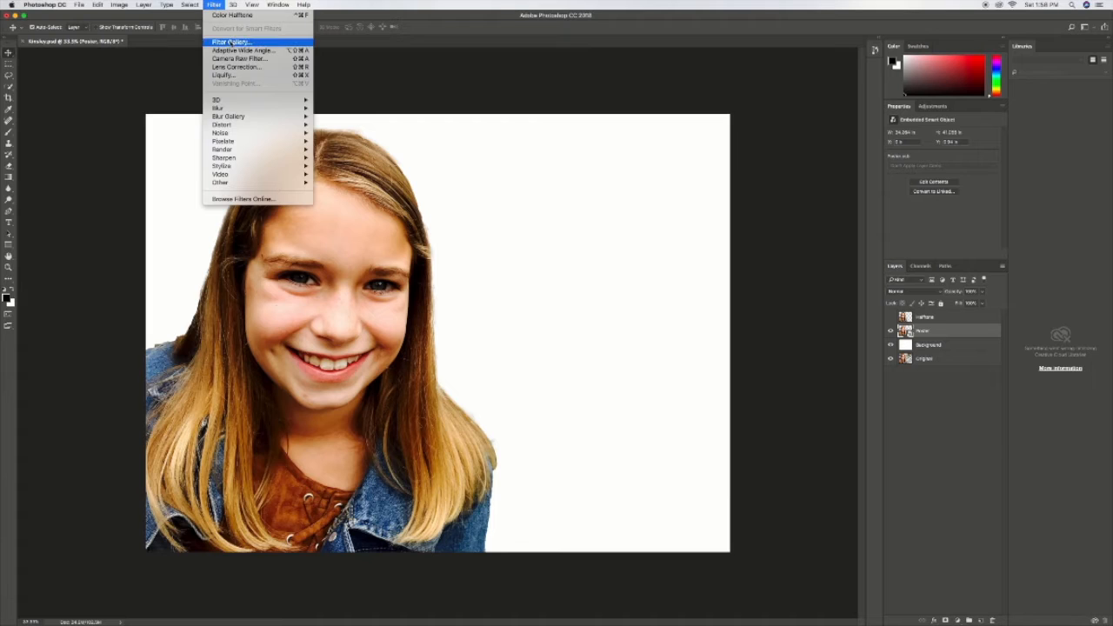
left_click(229, 41)
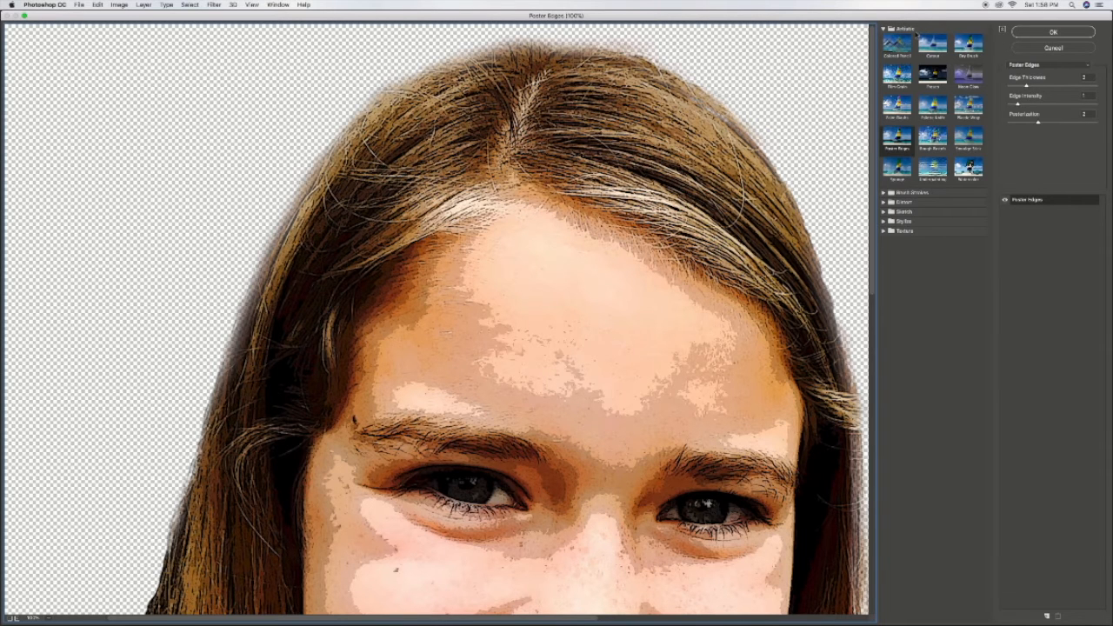
left_click(905, 150)
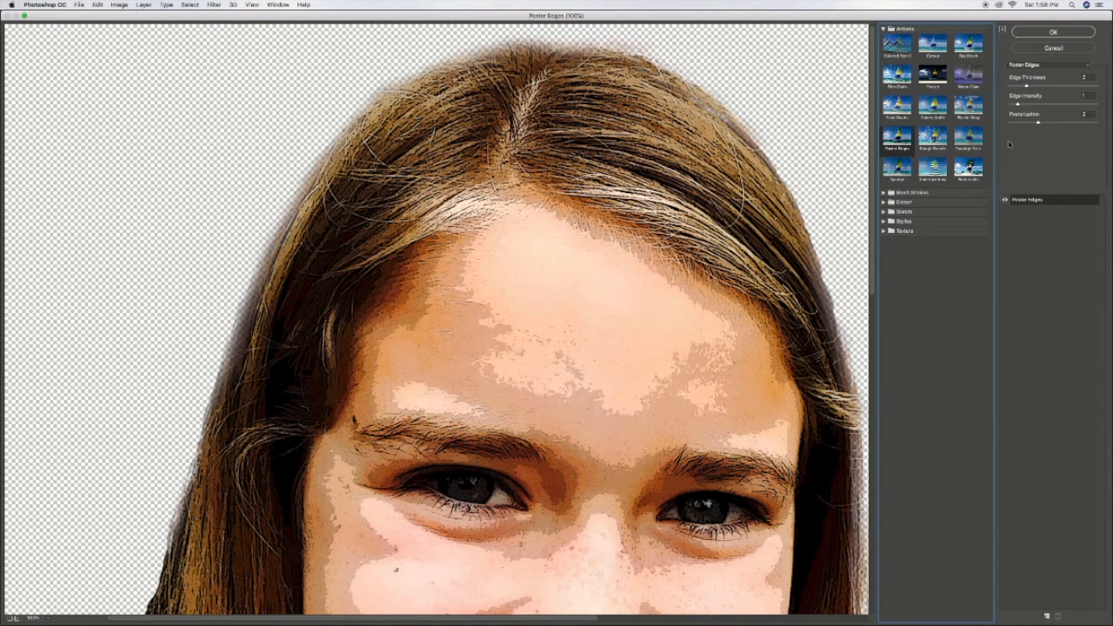
left_click_drag(756, 304, 779, 235)
key("ctrl+minus")
left_click(1053, 31)
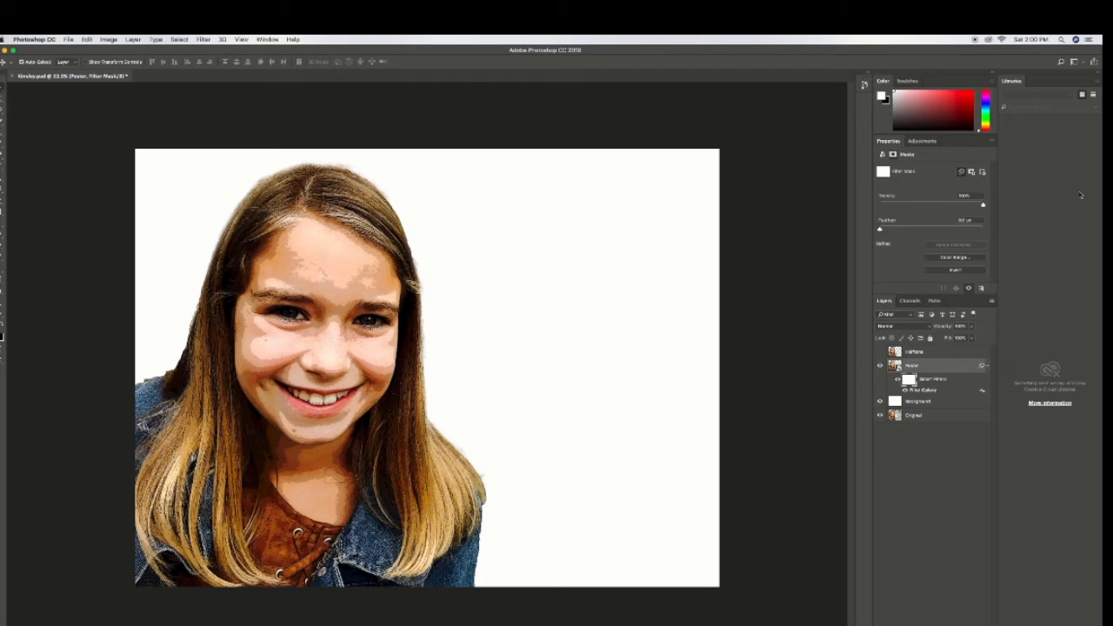
Step: Add a white Stroke layer style to the Background layer with a size of 25 px
left_click(935, 402)
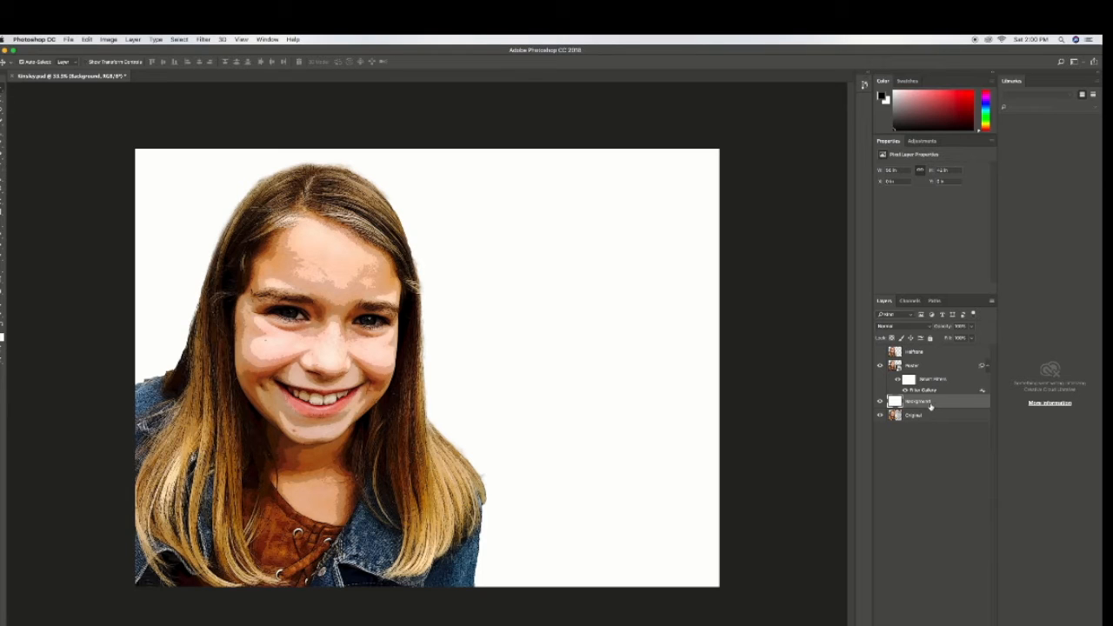
double_click(892, 402)
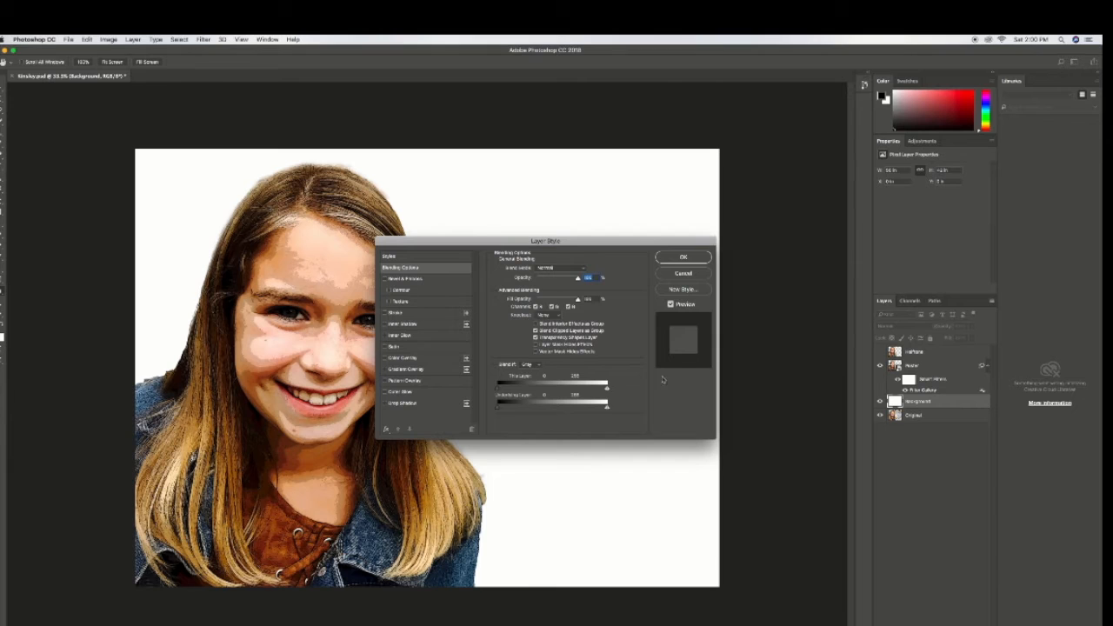
left_click(385, 314)
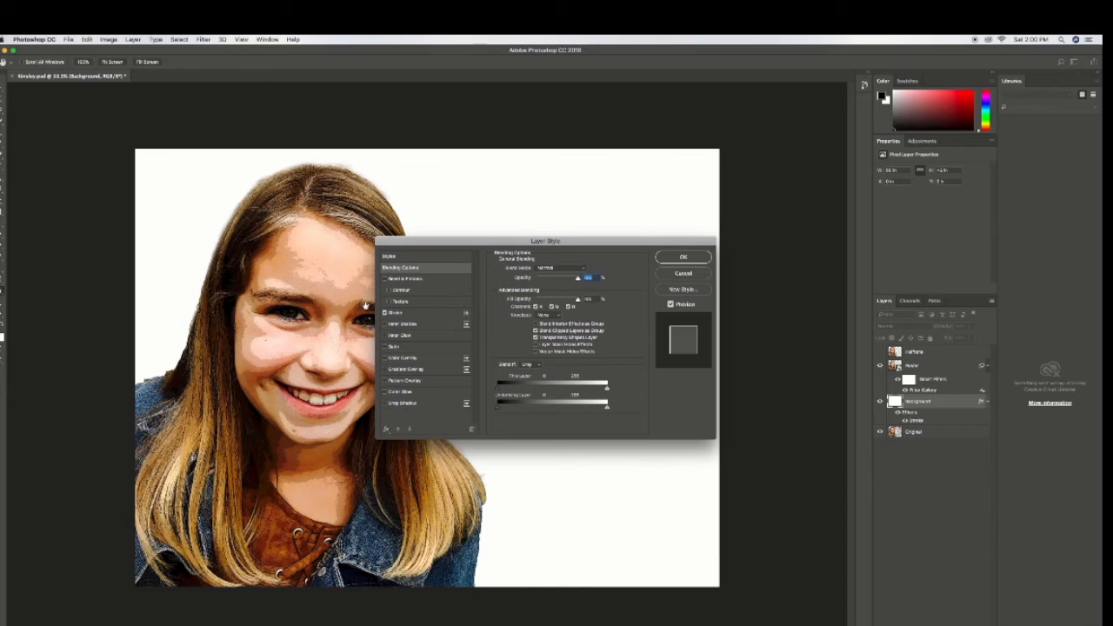
left_click(406, 314)
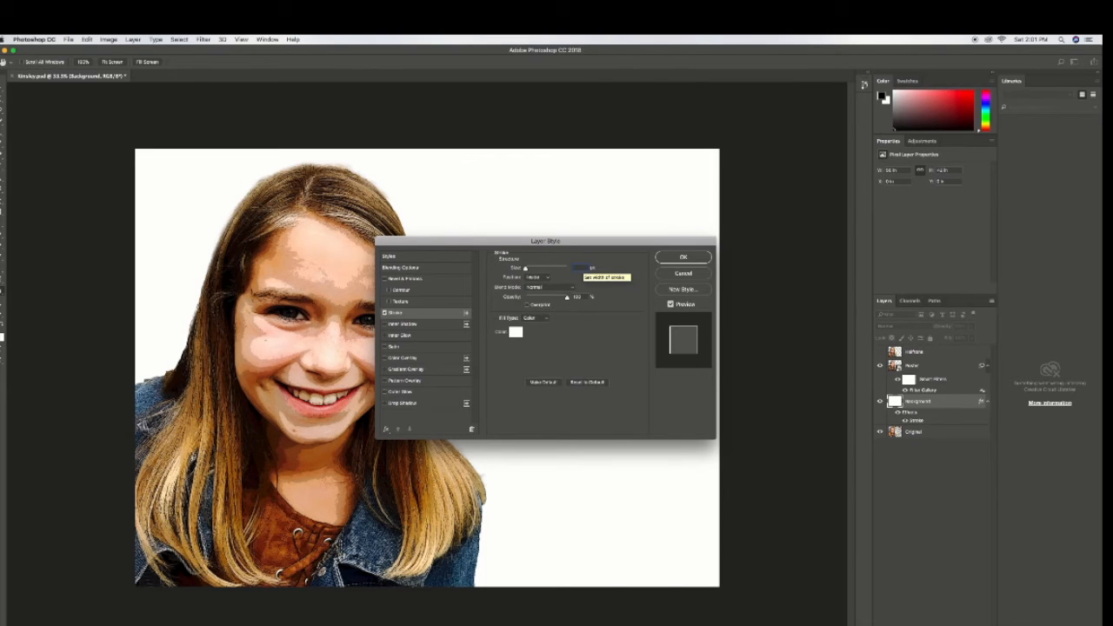
type("25")
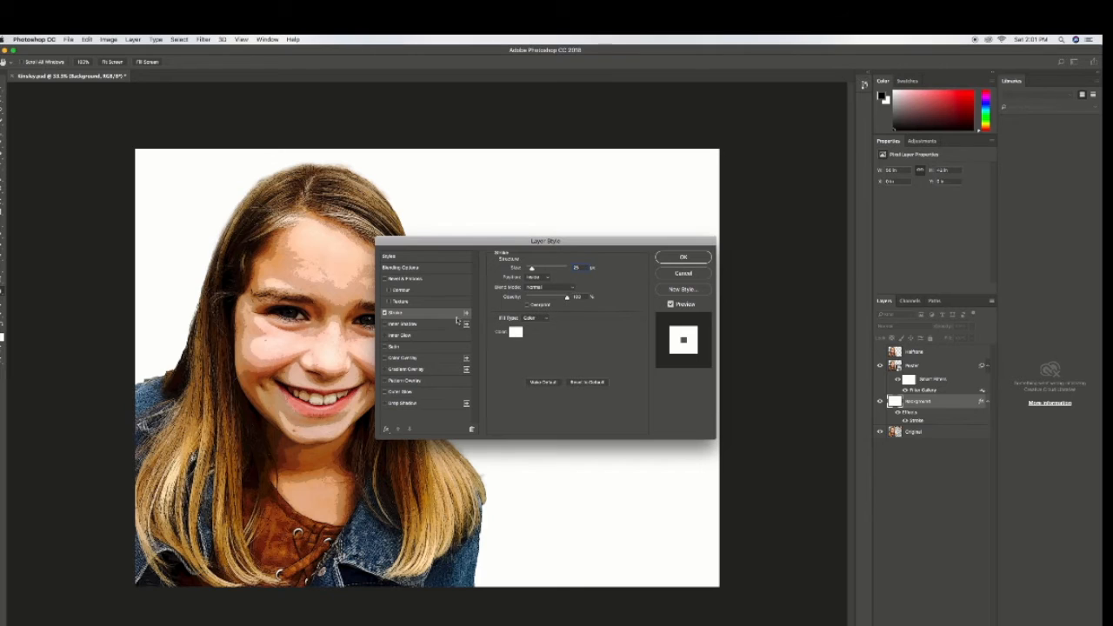
Step: Add an Inner Glow to the Background layer with Normal blend mode and 100% opacity
left_click(386, 336)
left_click(395, 336)
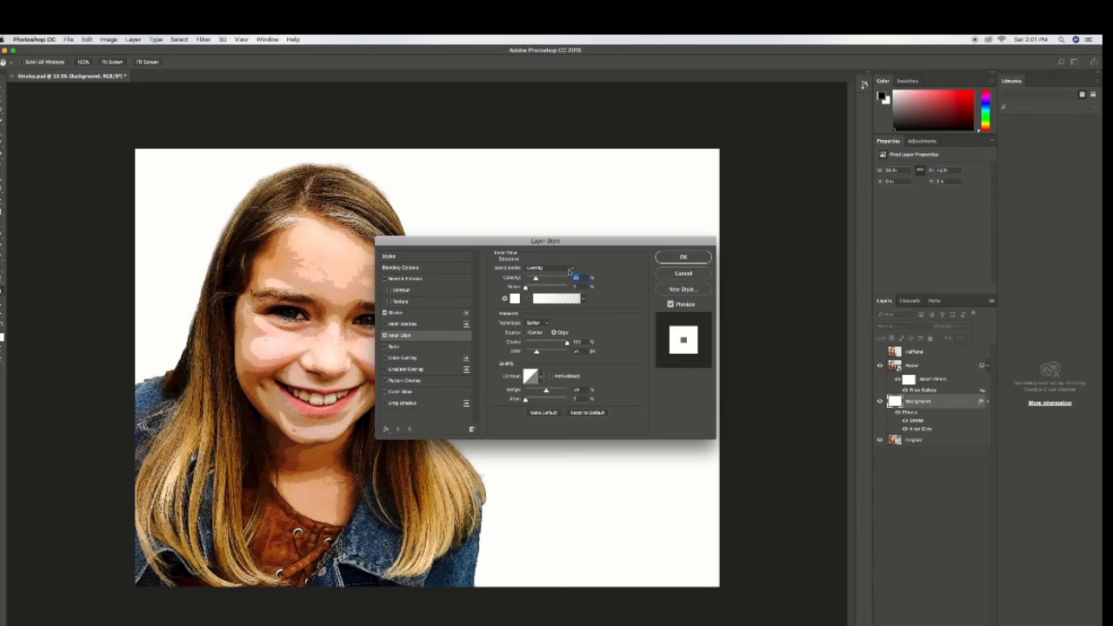
left_click(570, 269)
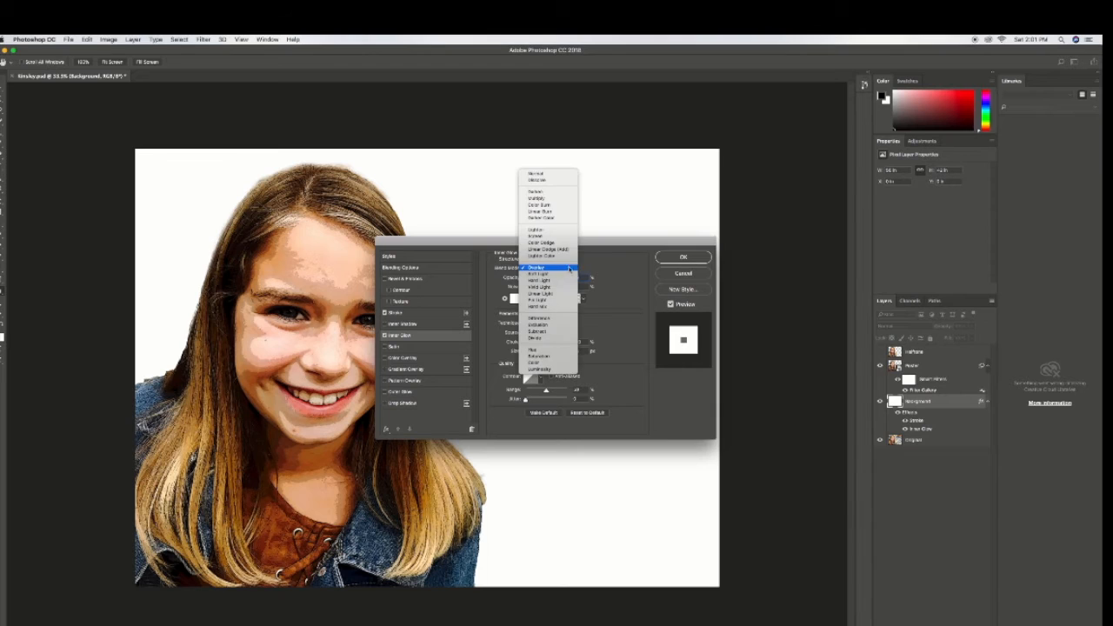
left_click(557, 174)
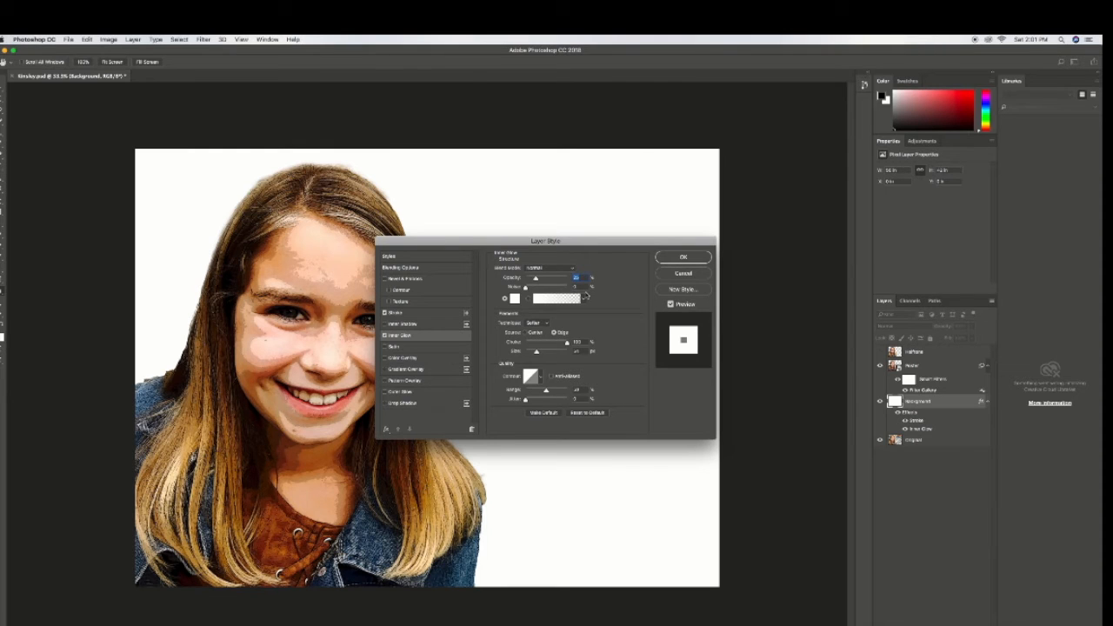
type("100")
Step: Set the inner glow colour to pure black (000000)
left_click(514, 299)
left_click(440, 383)
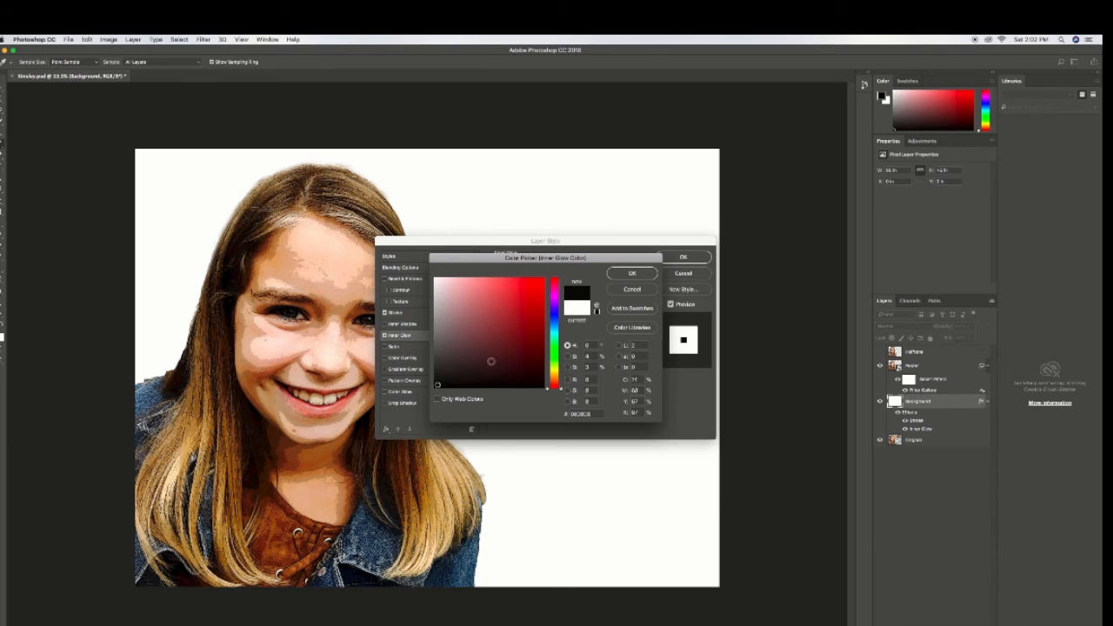
left_click(431, 389)
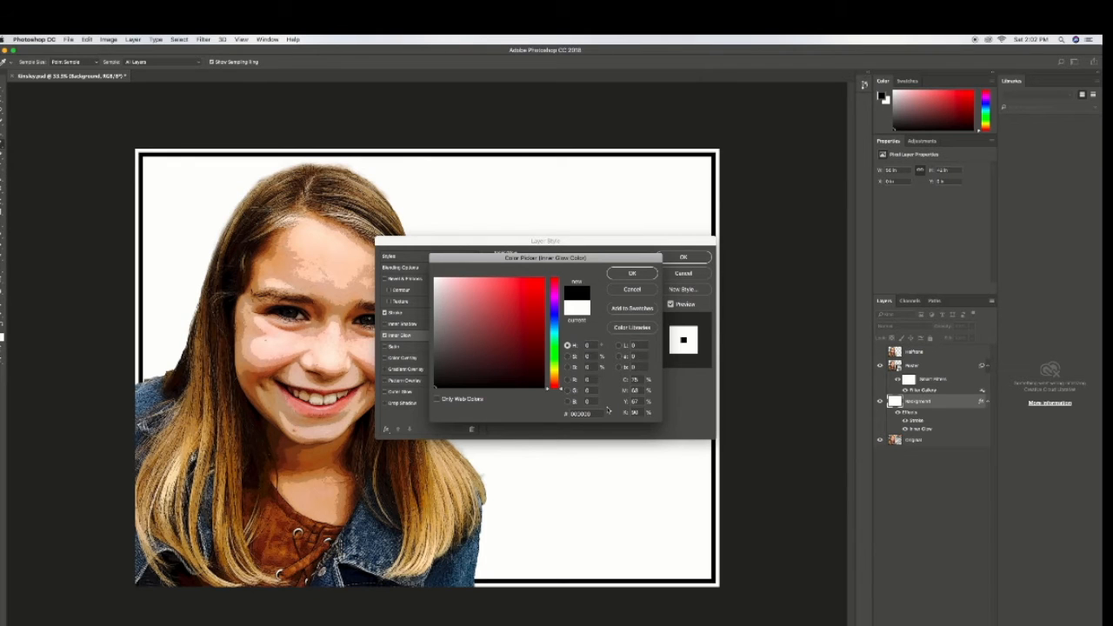
left_click(638, 275)
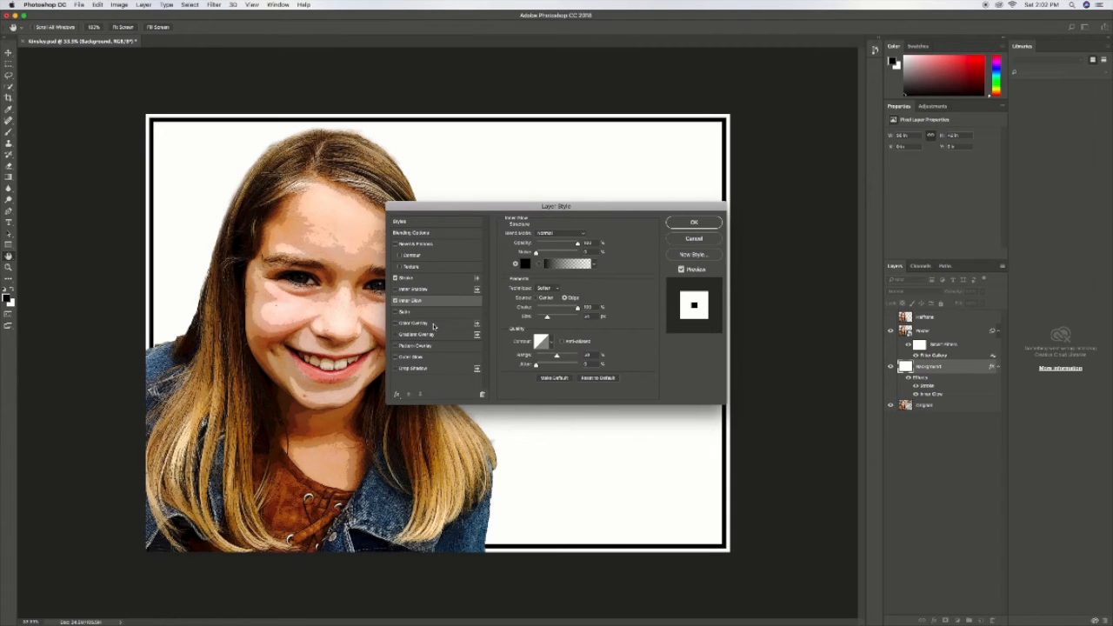
Step: Add a fully saturated turquoise Color Overlay (RGB 0, 255, 210) to the Background layer and apply the layer styles
left_click(421, 324)
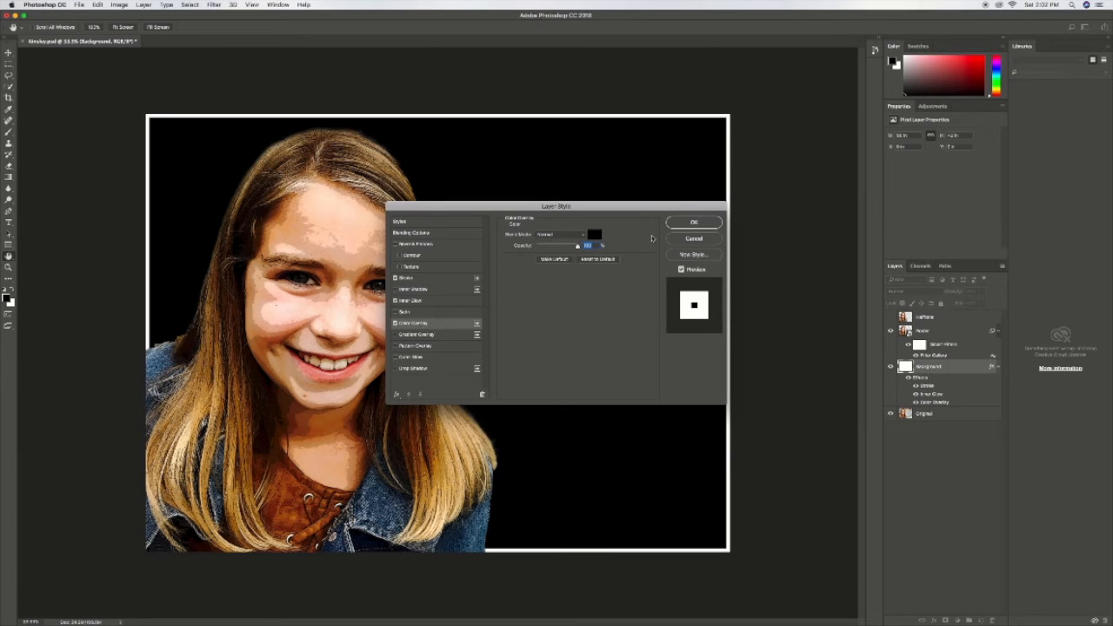
left_click(594, 235)
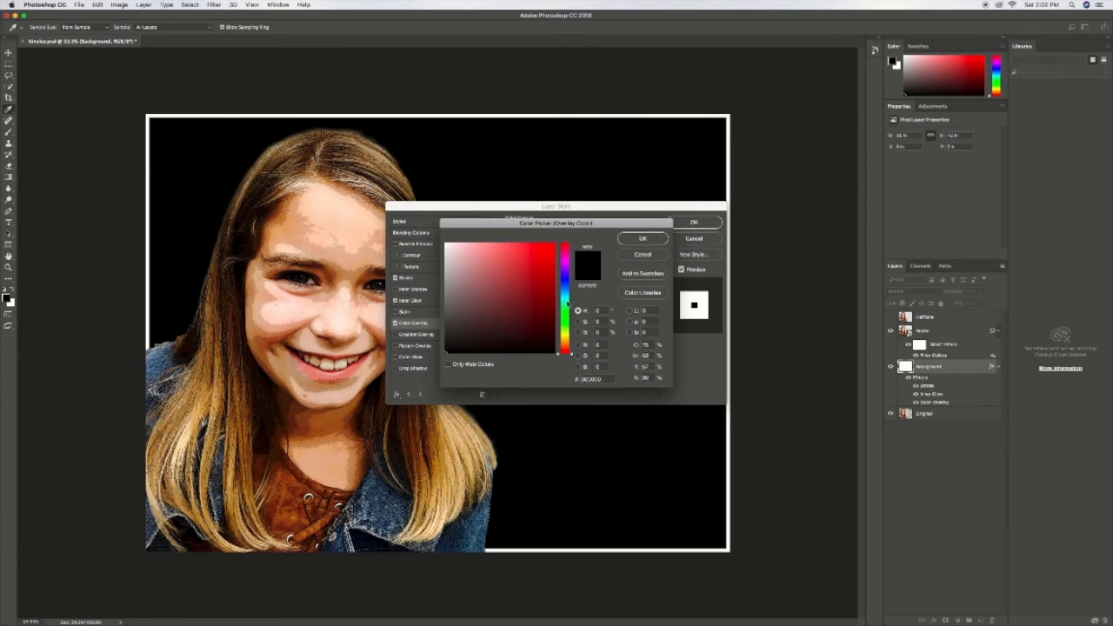
left_click(568, 303)
left_click(510, 298)
left_click_drag(526, 282, 585, 227)
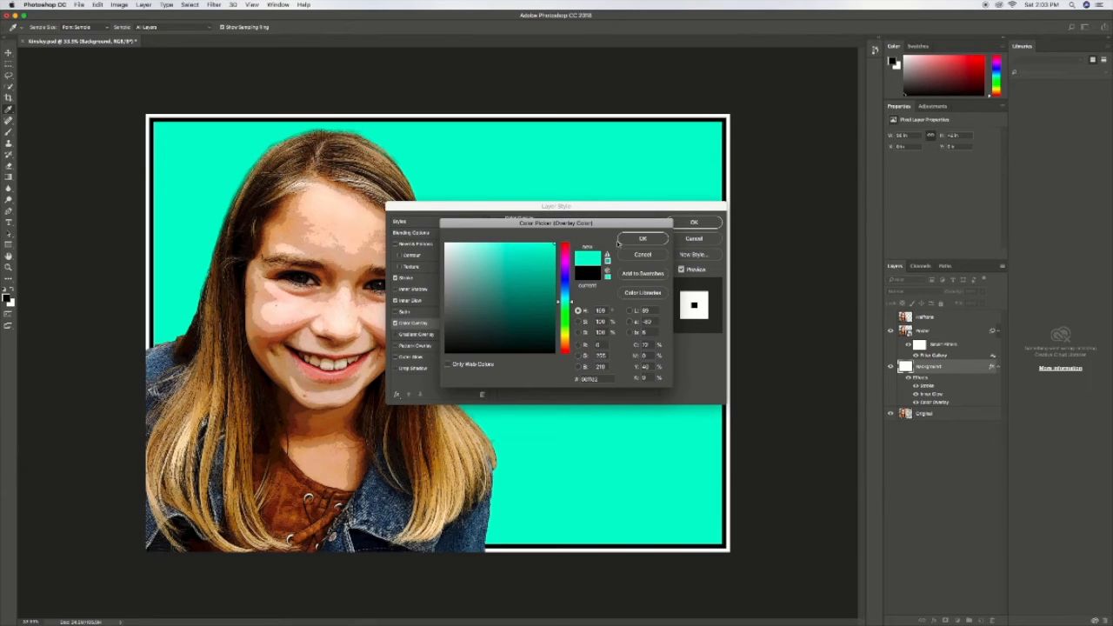
left_click(643, 238)
left_click(672, 222)
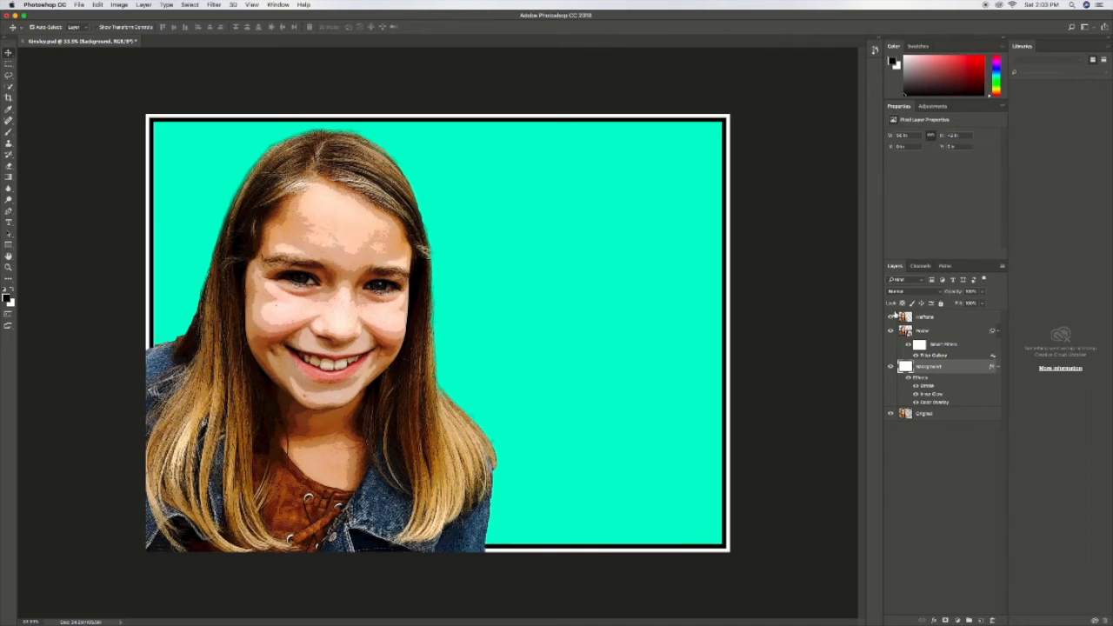
Step: Make the Halftone layer visible and select it for editing
left_click(889, 317)
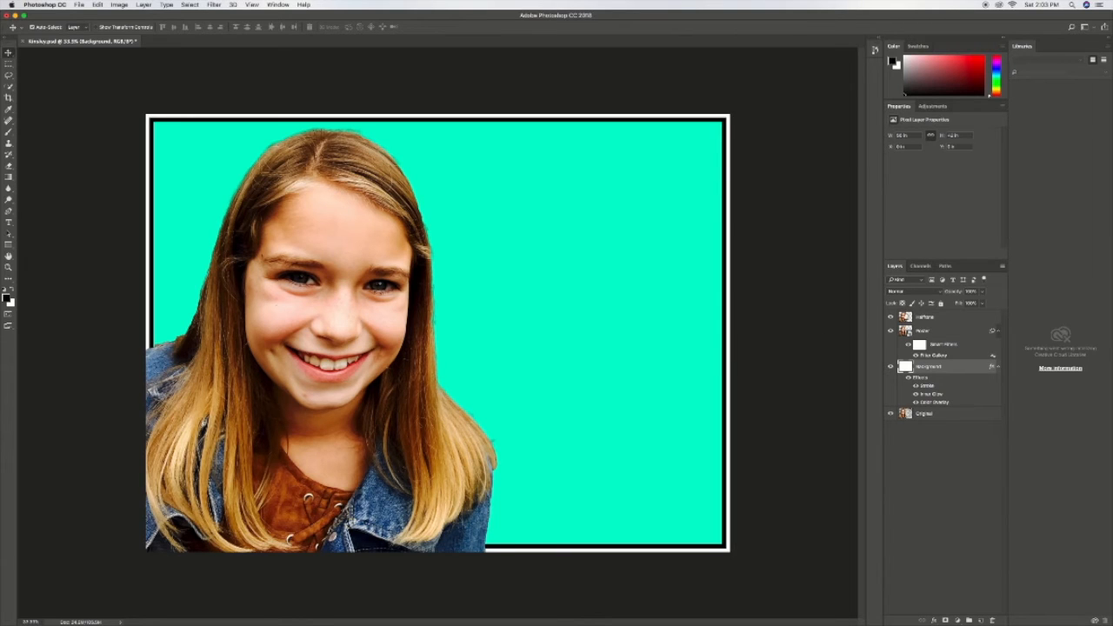
left_click(913, 317)
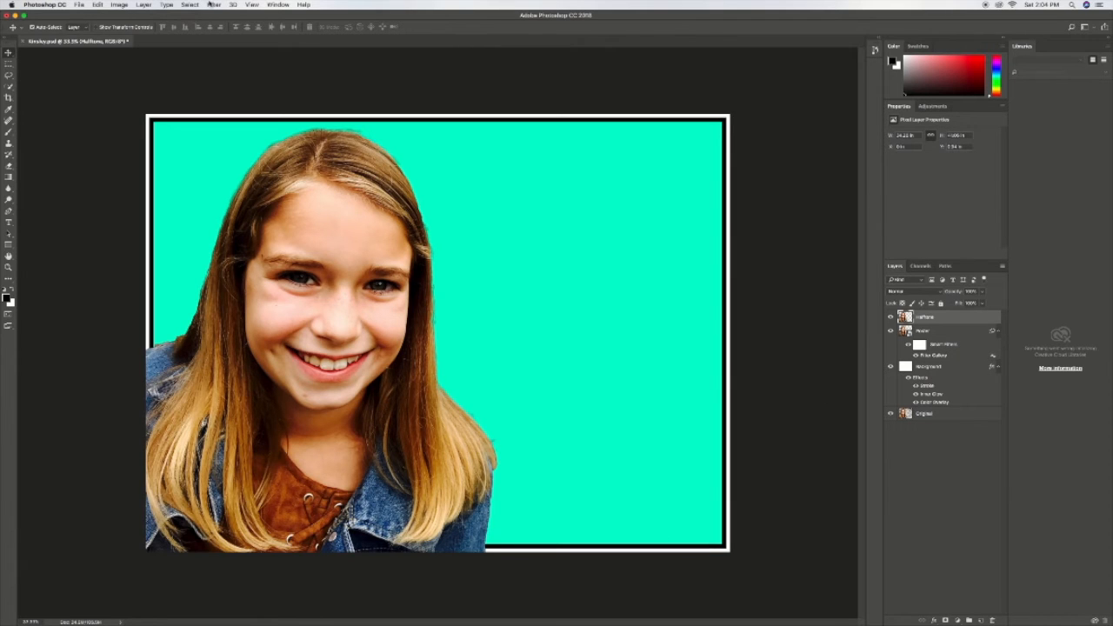
Step: Try the Color Halftone filter directly on the Halftone pixel layer and undo it
left_click(213, 4)
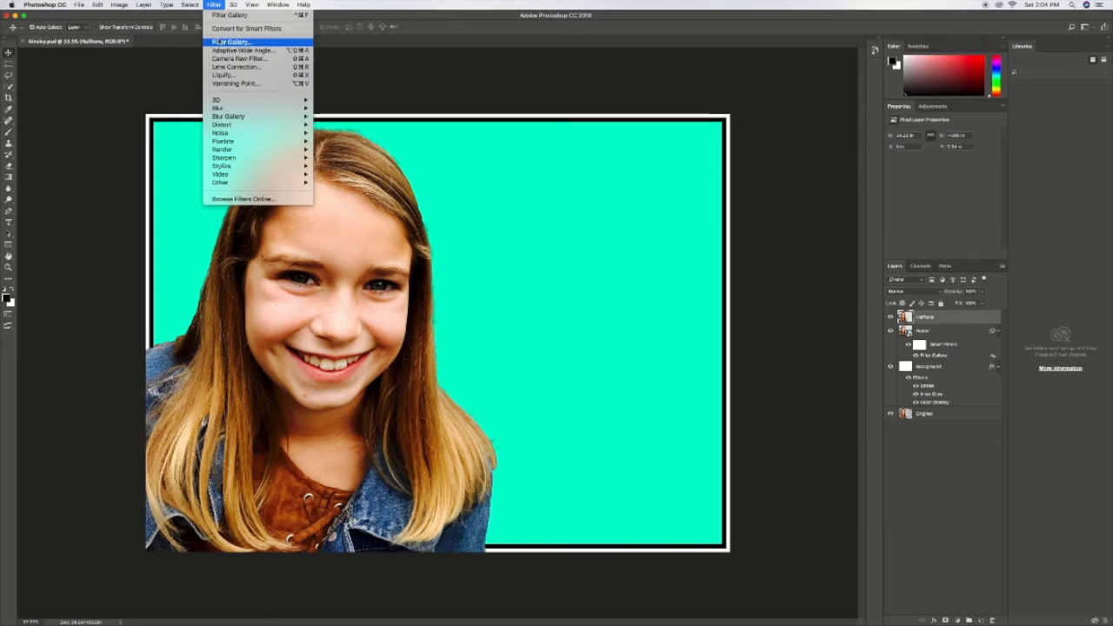
mouse_move(286, 141)
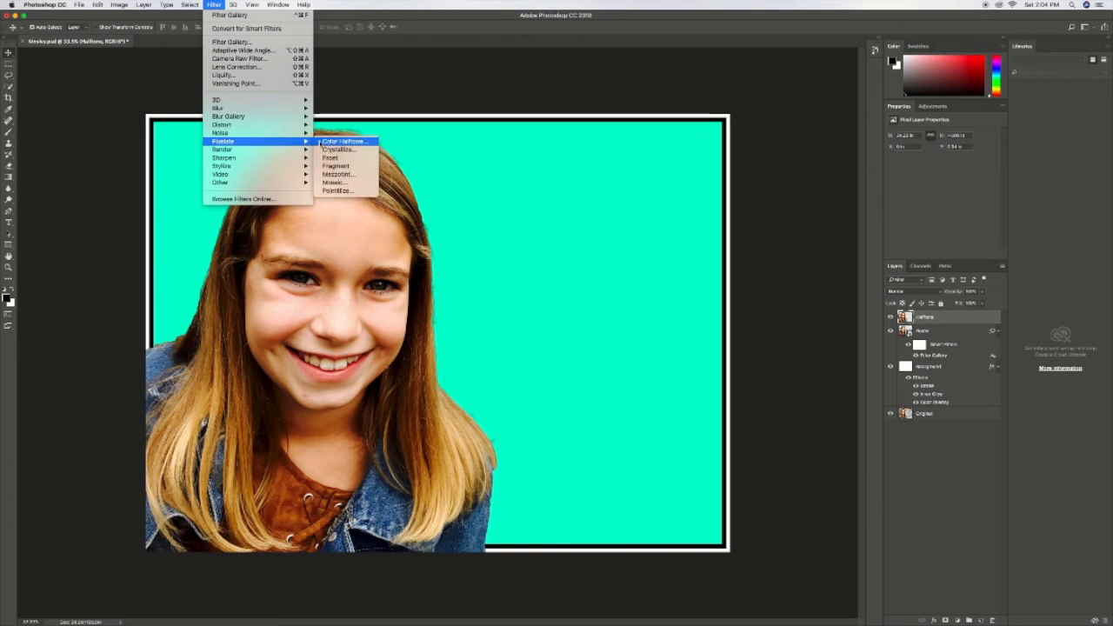
left_click(327, 141)
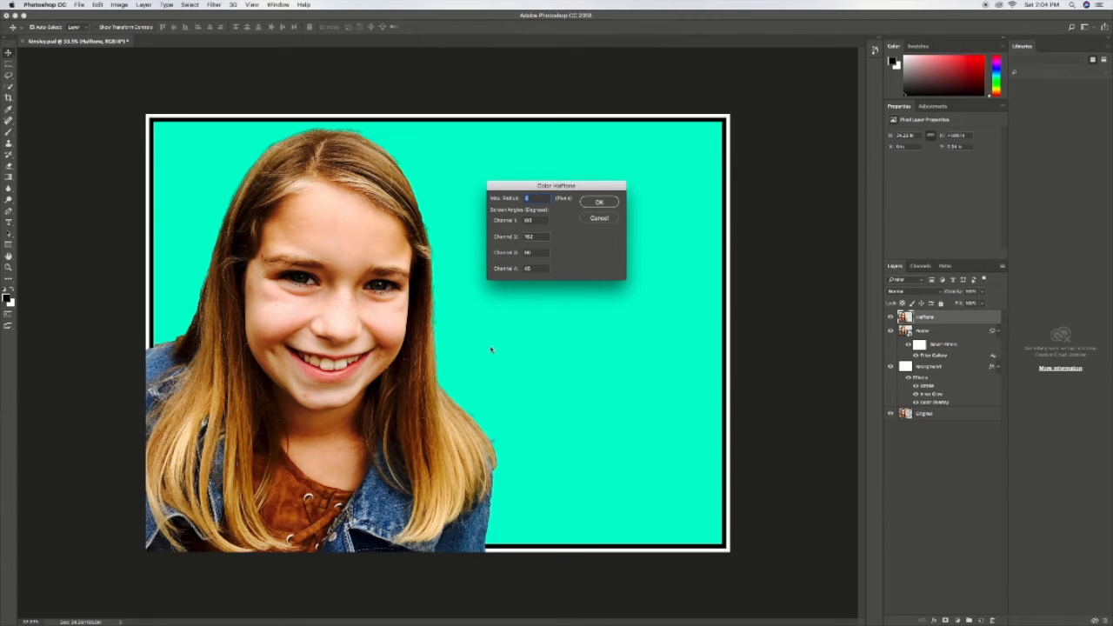
left_click(599, 202)
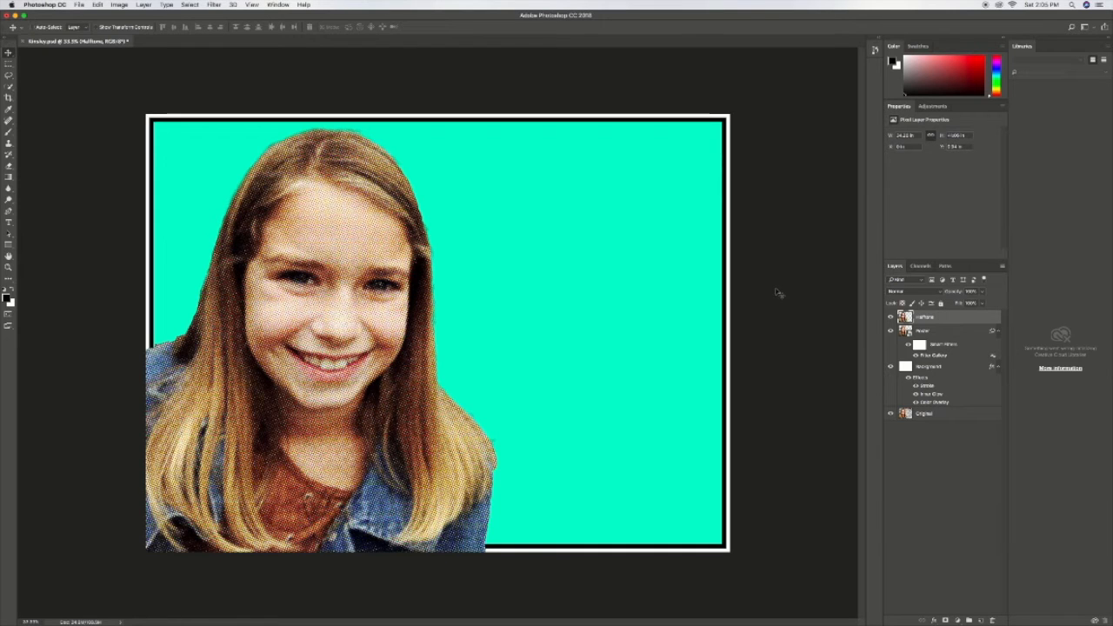
key("super+z")
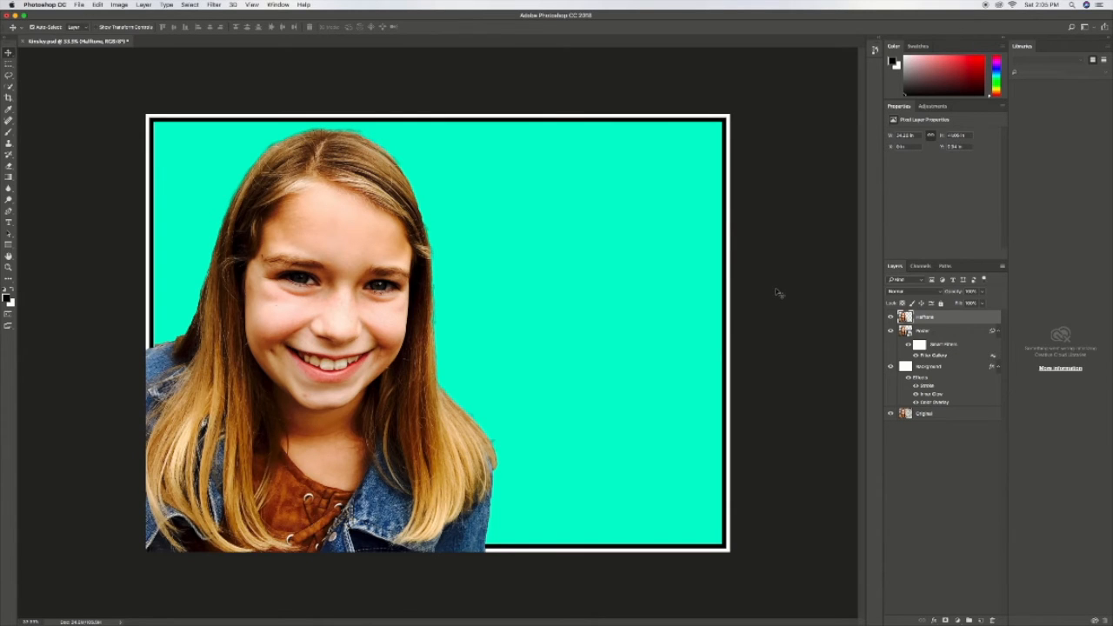
Step: Convert the Halftone layer to a smart object and apply the Color Halftone filter with its preset values
right_click(925, 316)
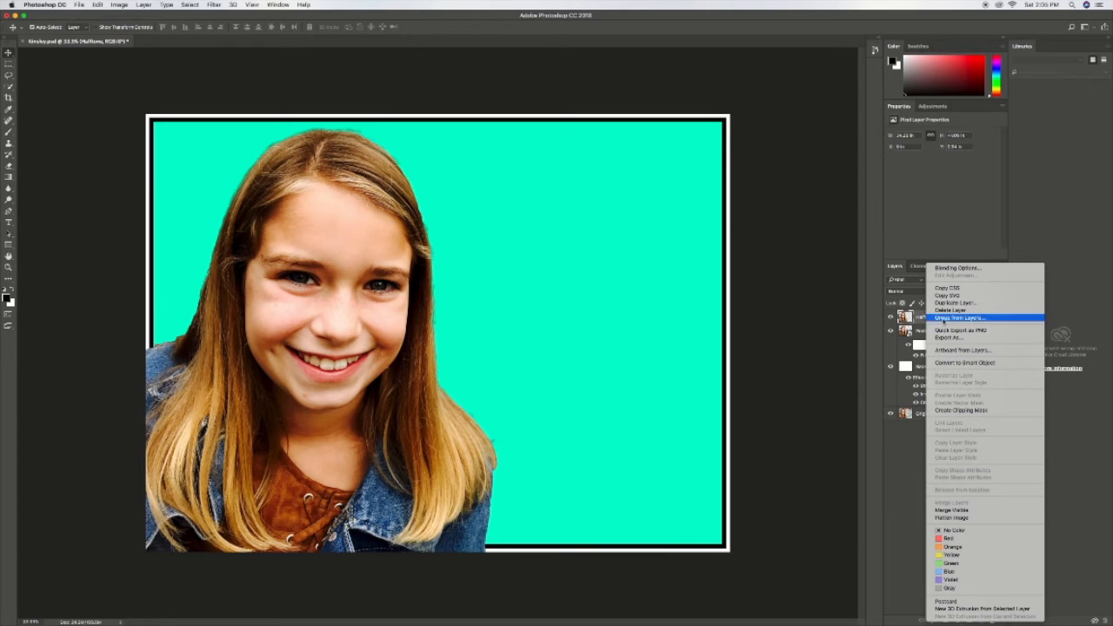
left_click(956, 363)
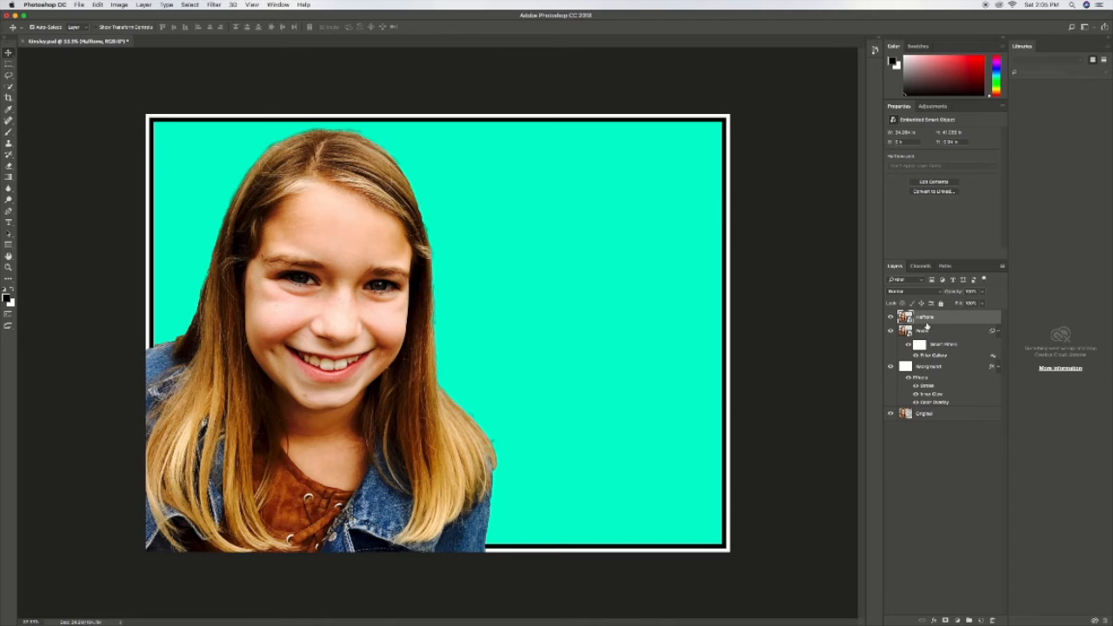
left_click(213, 4)
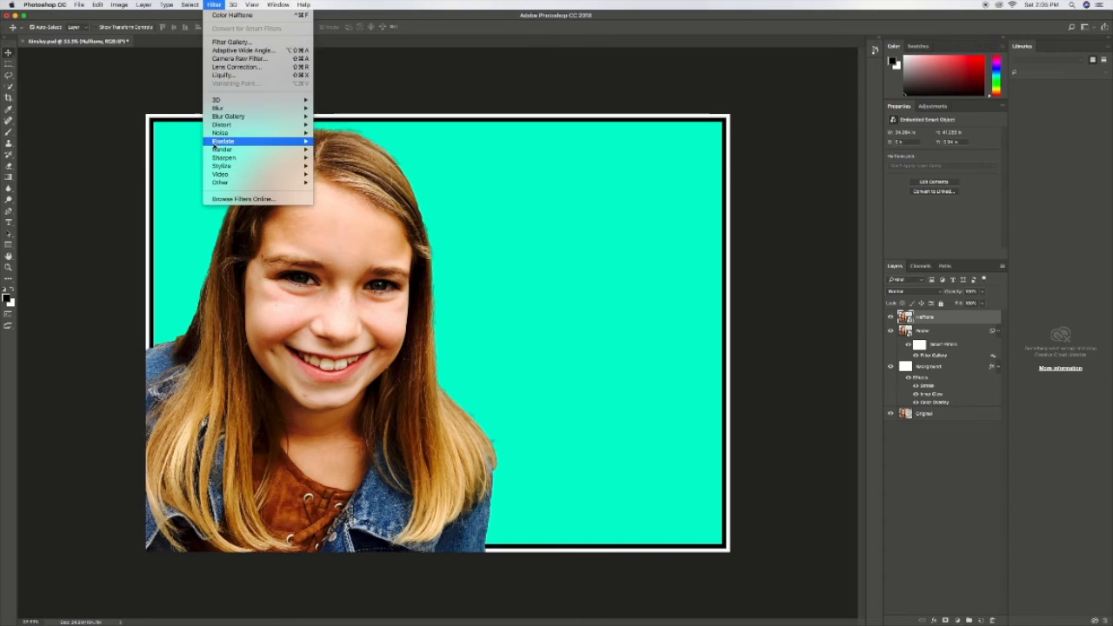
mouse_move(248, 144)
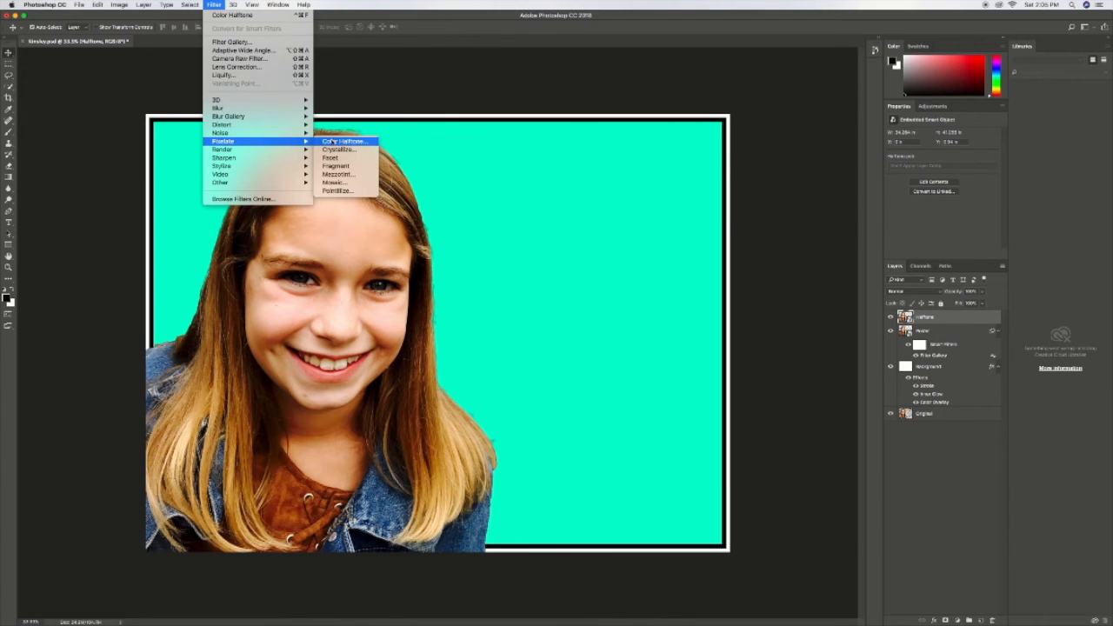
left_click(358, 141)
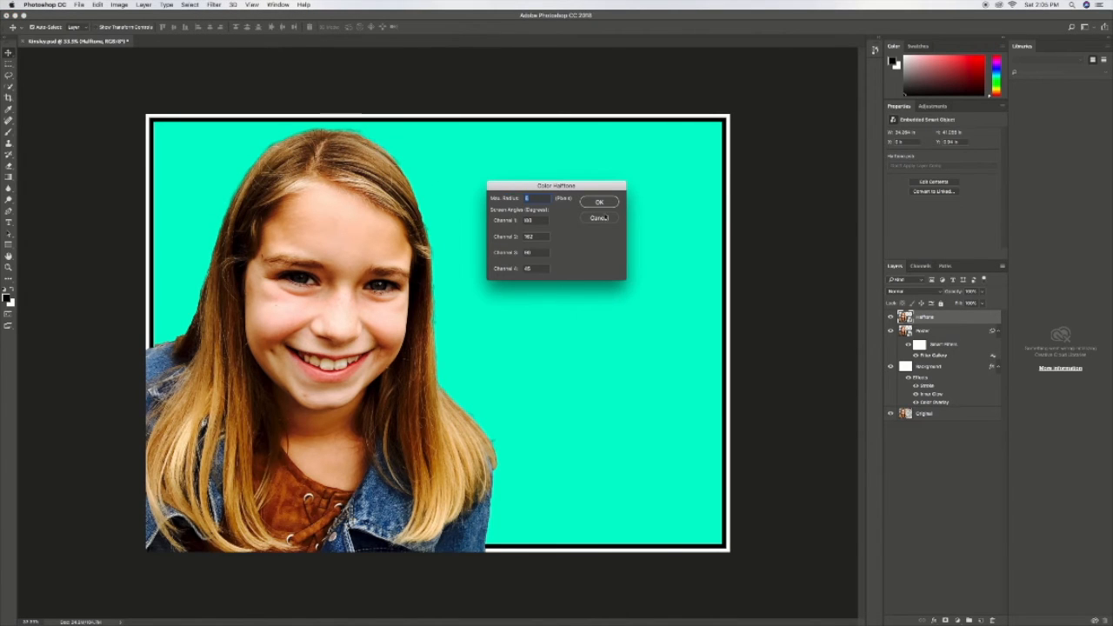
left_click(600, 202)
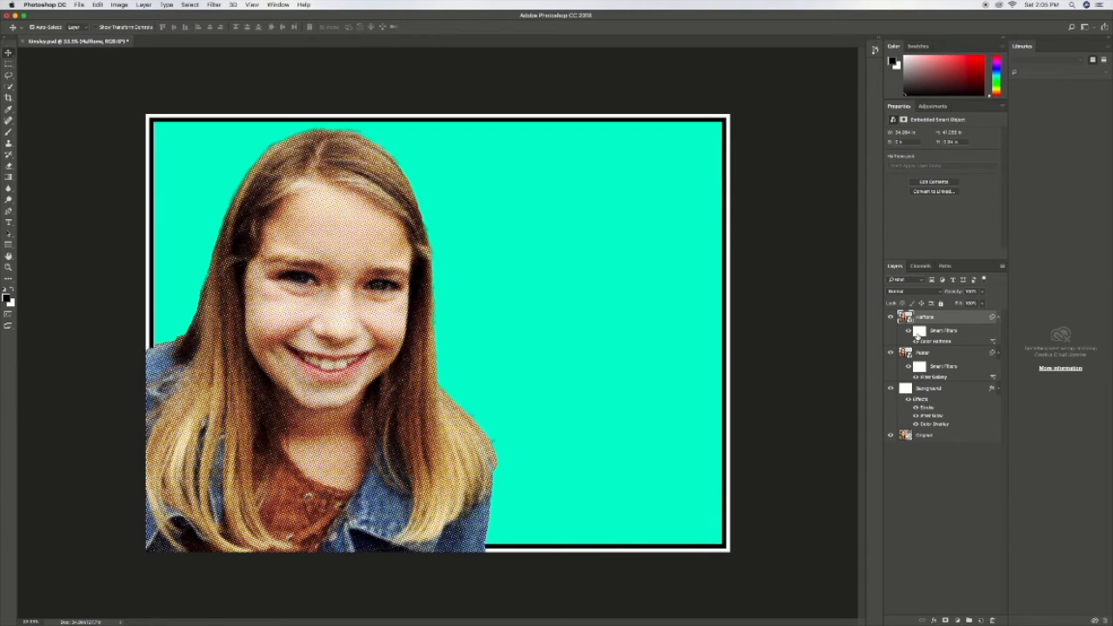
Step: Set the Color Halftone smart filter's maximum radius to 10 pixels and the Halftone layer's blend mode to Soft Light
left_click(919, 332)
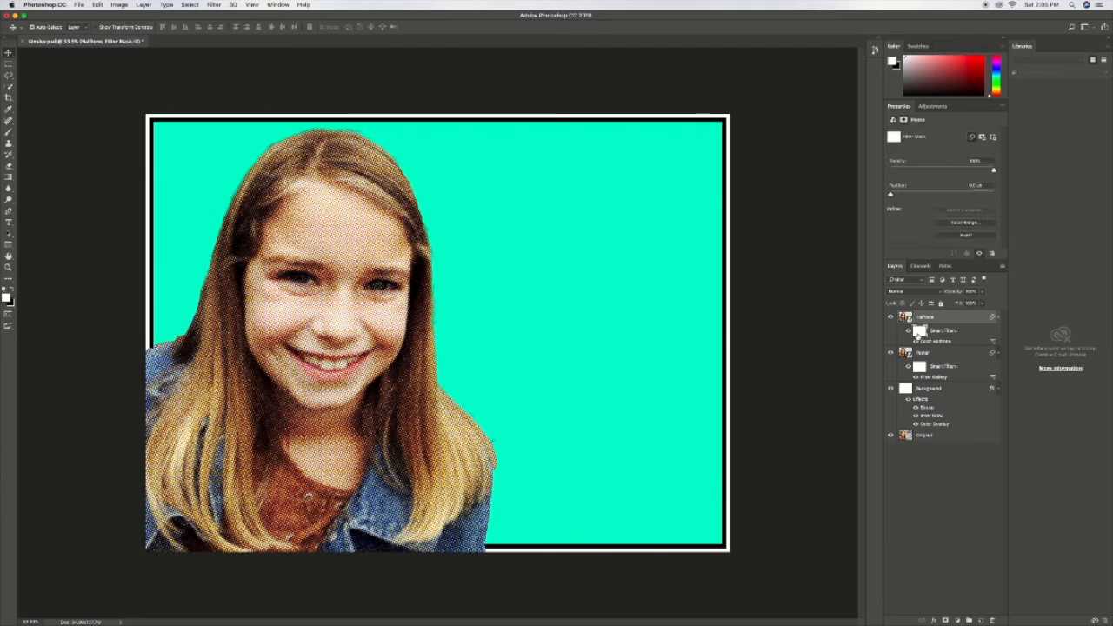
left_click(942, 332)
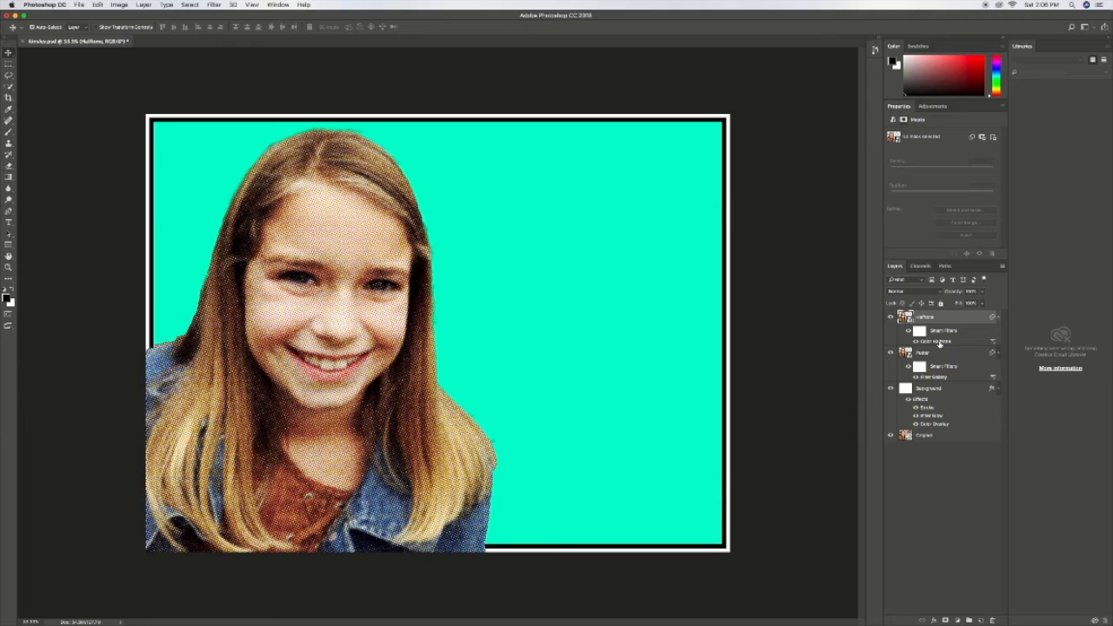
double_click(940, 343)
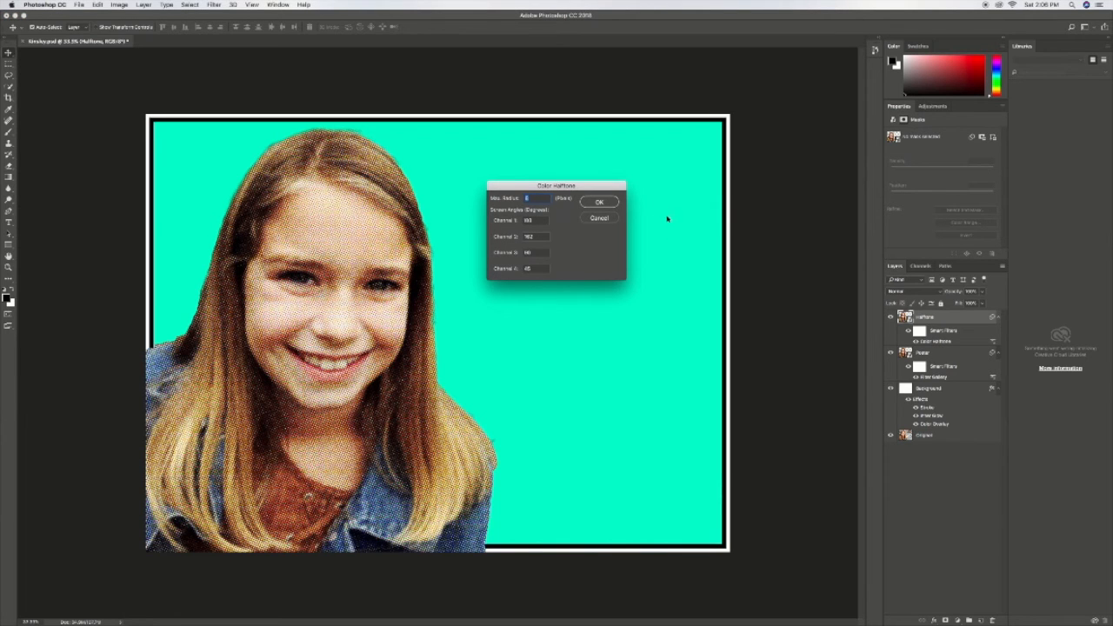
type("10")
left_click(600, 204)
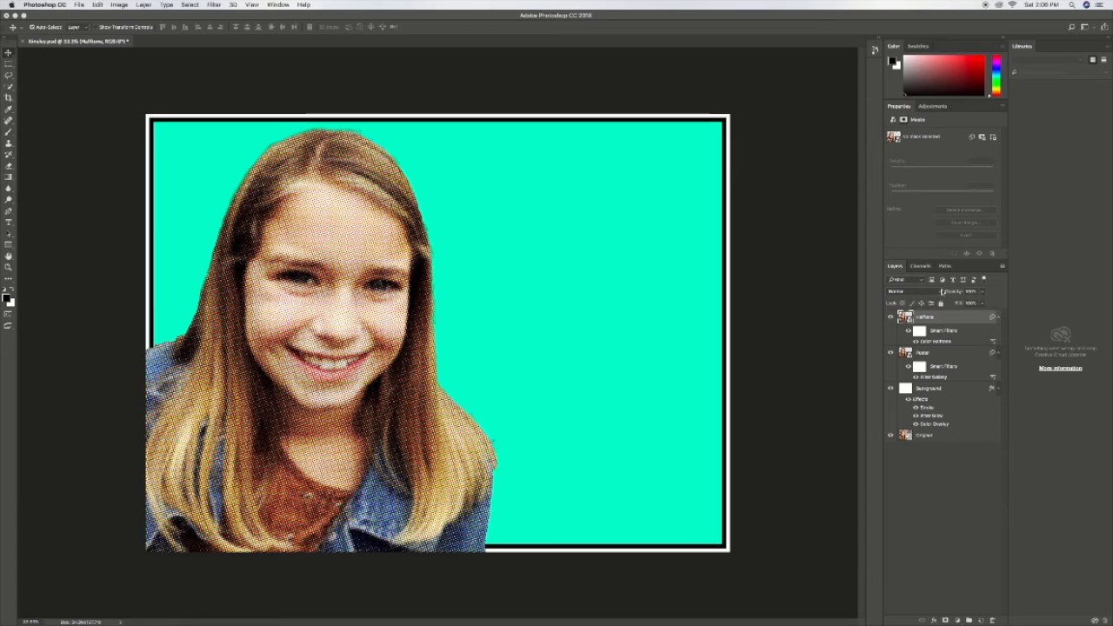
left_click(920, 294)
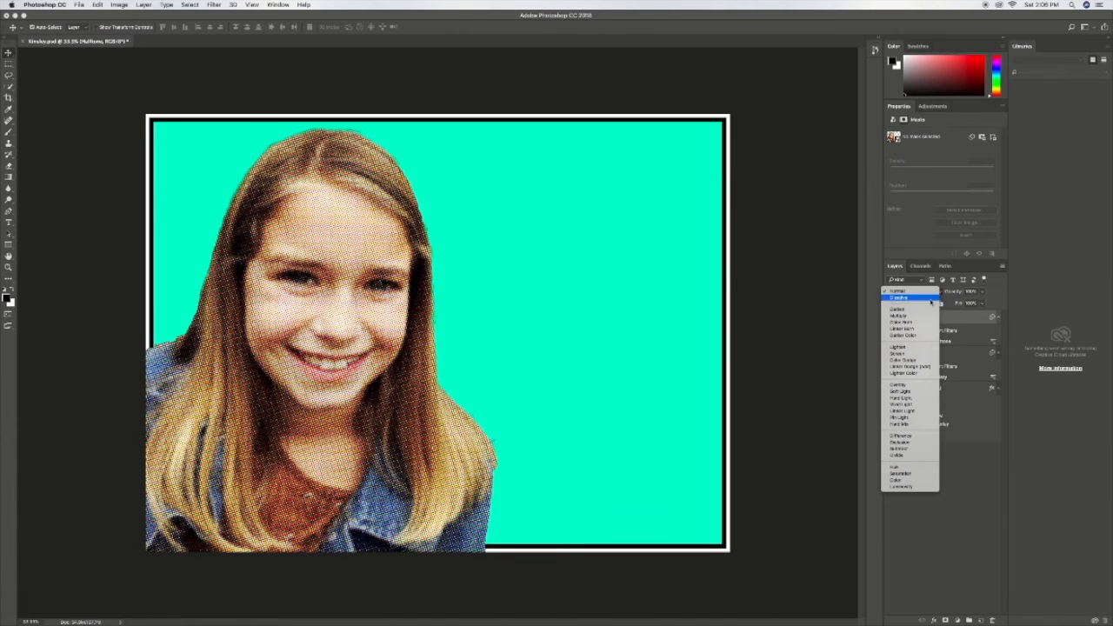
left_click(909, 392)
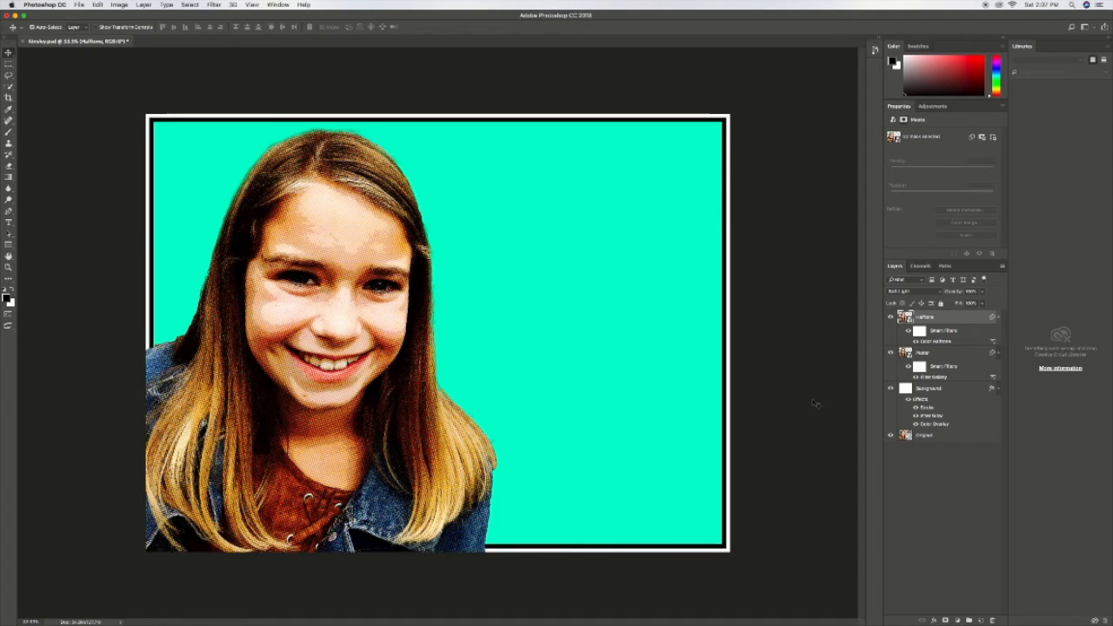
Step: Create a new layer named "glares" above the Halftone layer with Normal mode and 100% opacity
key("super+shift+n")
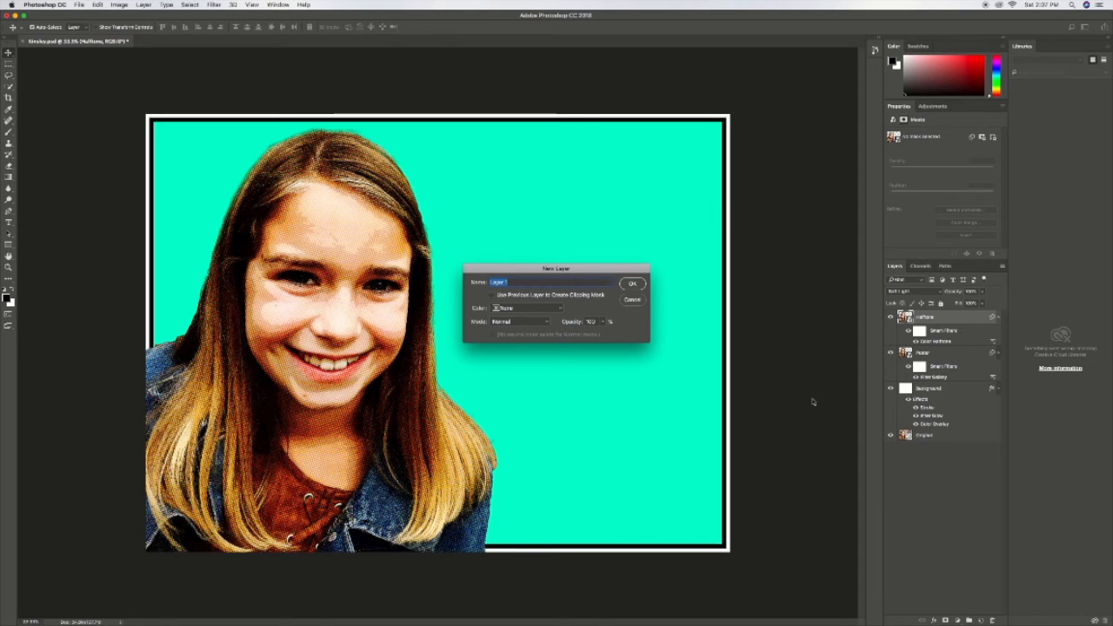
type("green")
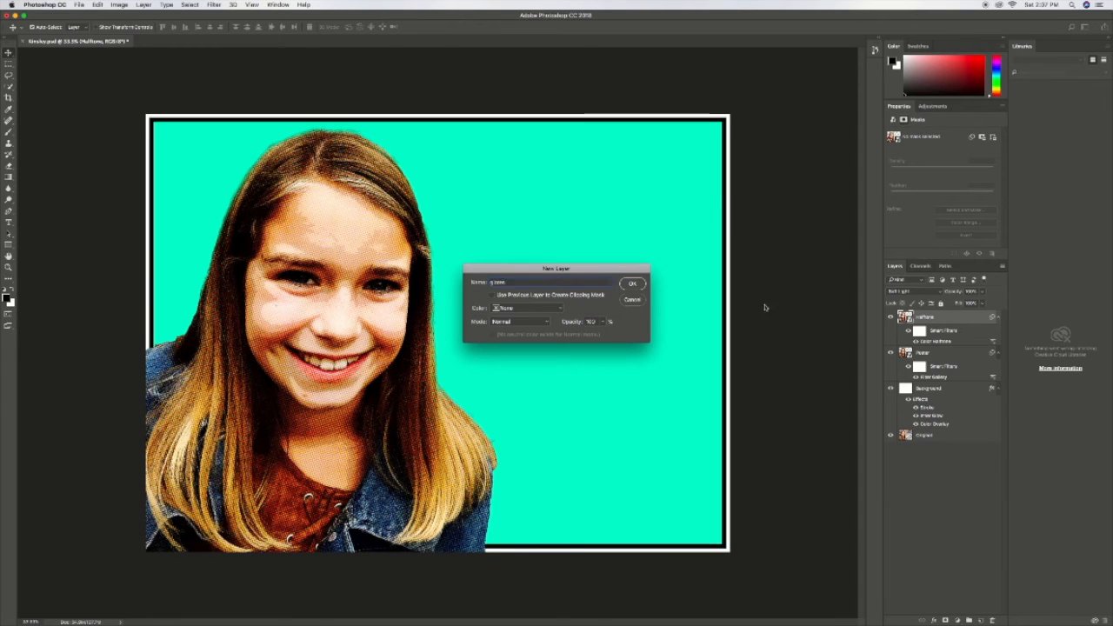
left_click(632, 285)
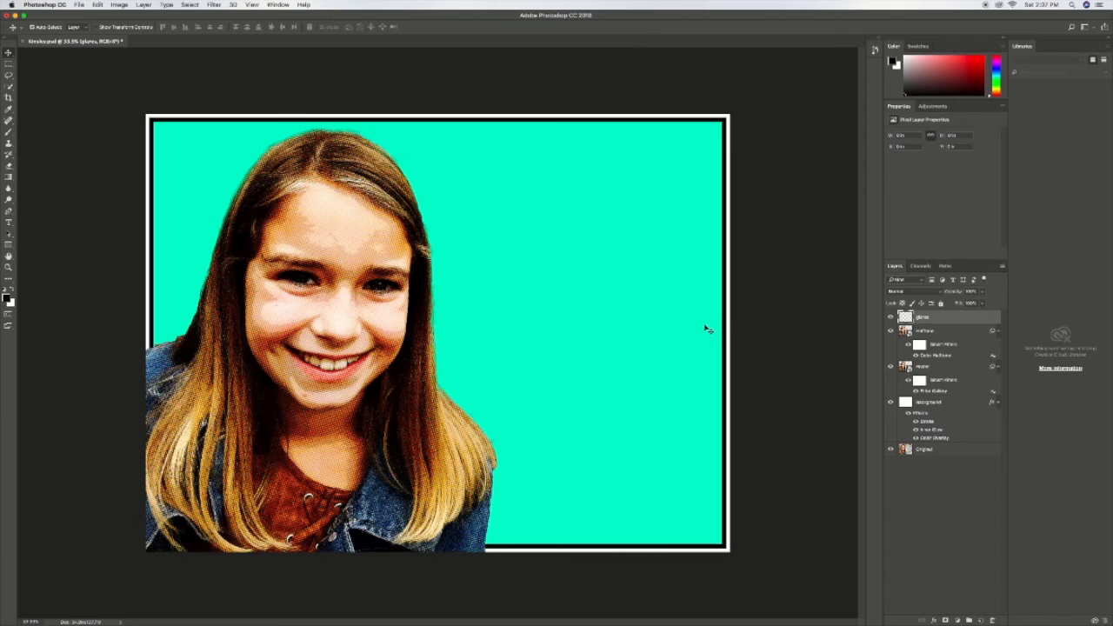
Step: Select a small circular area over each of the two pupils on the glares layer
key("z")
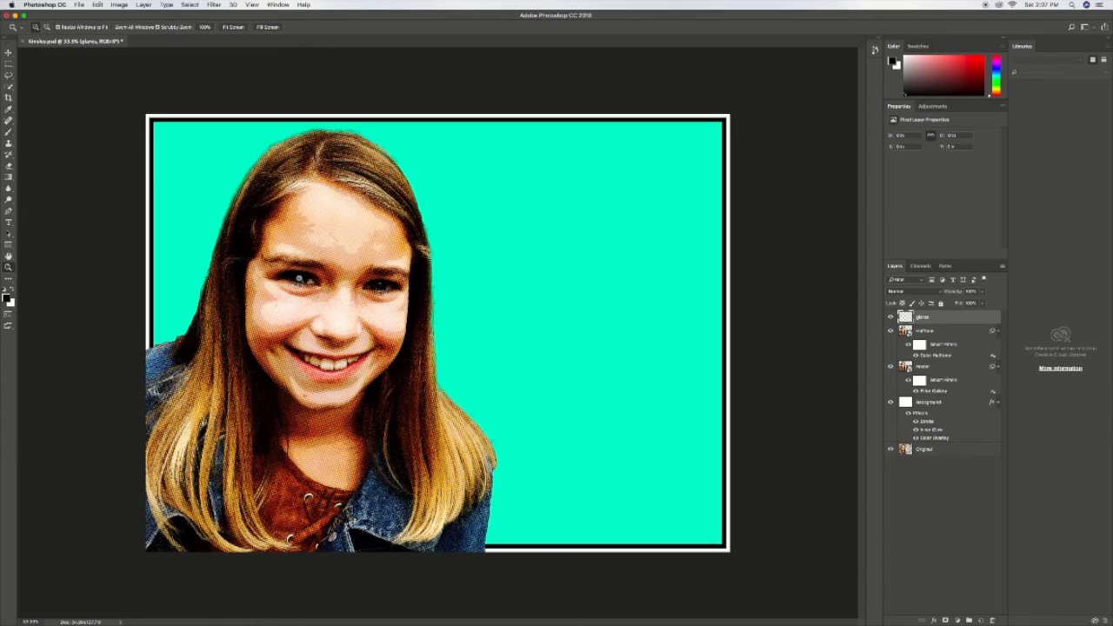
left_click(300, 277)
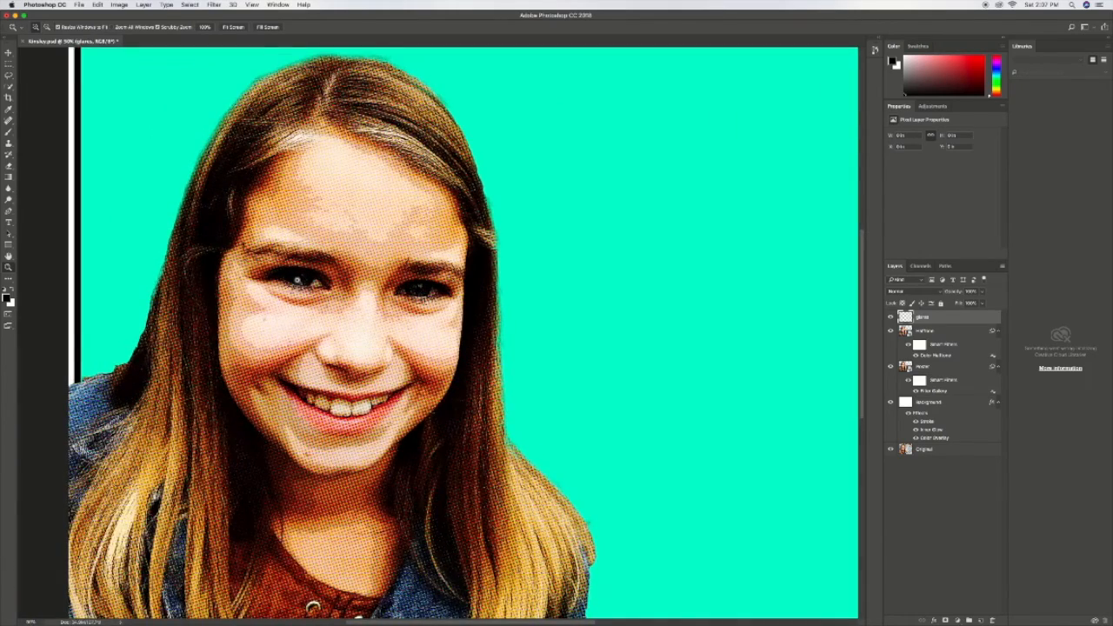
left_click(298, 279)
left_click(297, 279)
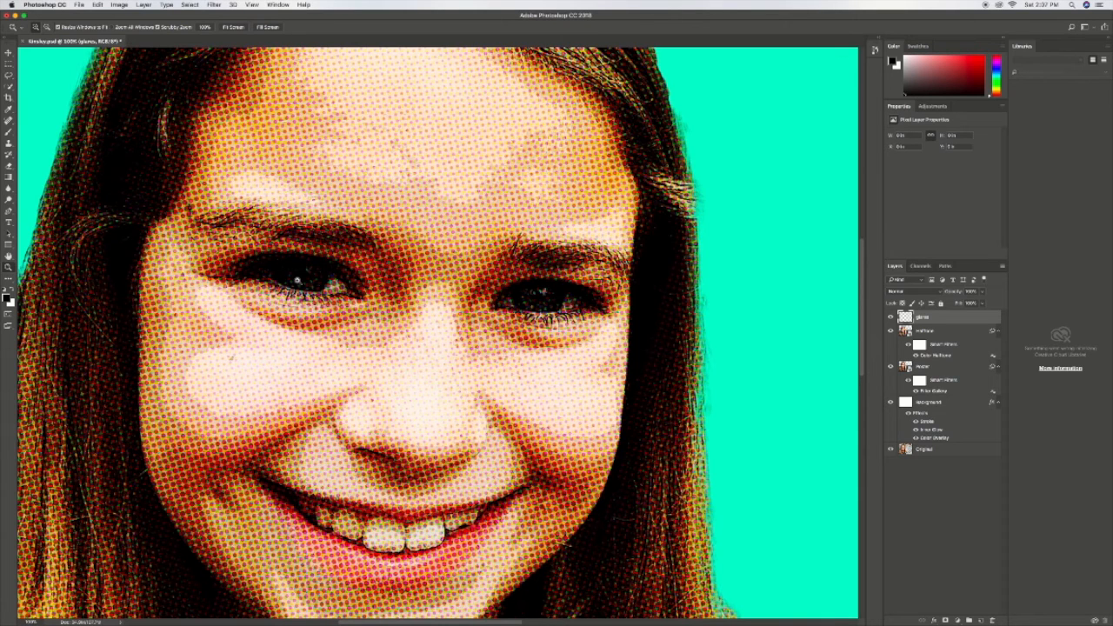
scroll(420, 318, "right", 5)
scroll(420, 318, "right", 2)
scroll(418, 316, "left", 5)
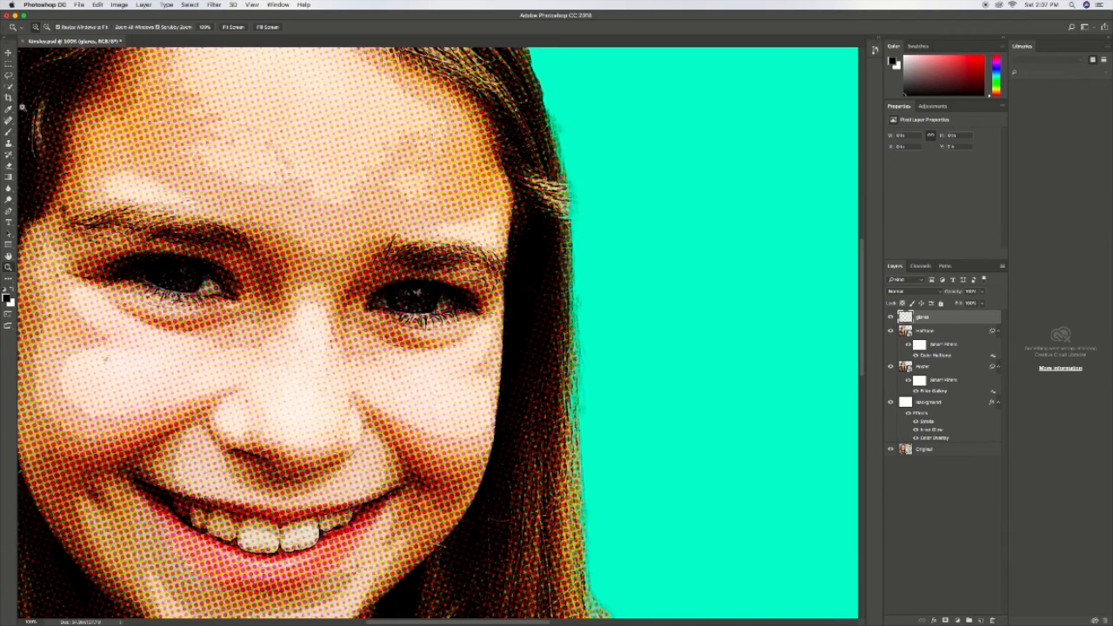
key("m")
key("shift+m")
left_click_drag(157, 271, 164, 276)
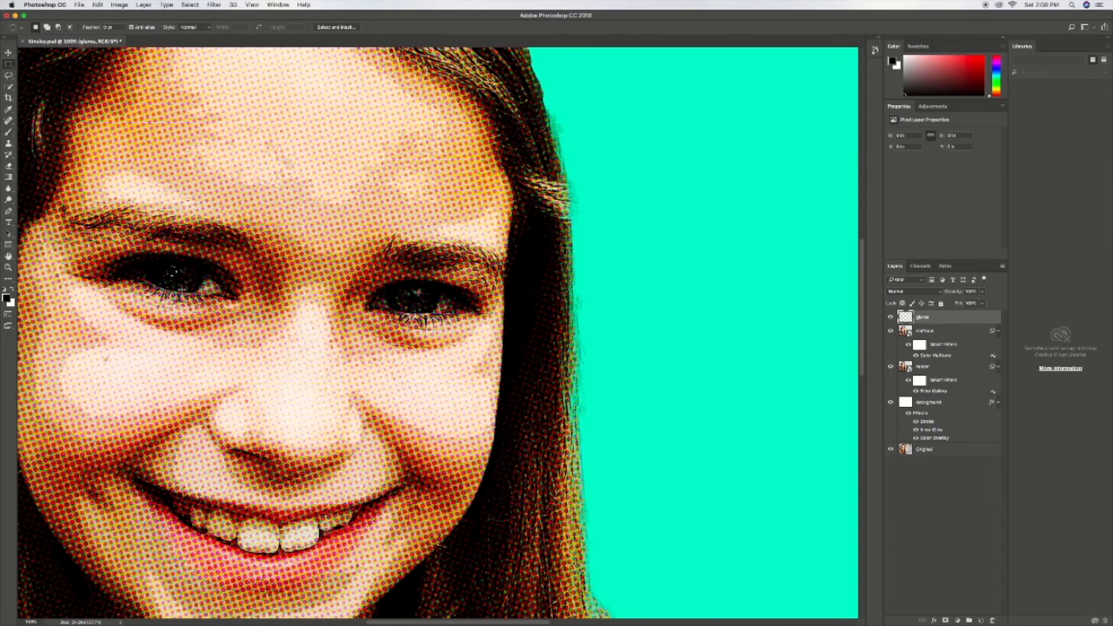
left_click(173, 264)
key("shift")
left_click_drag(419, 289, 409, 300)
Step: Fill both pupil selections with white in Normal mode at 100% opacity and deselect them
left_click(98, 5)
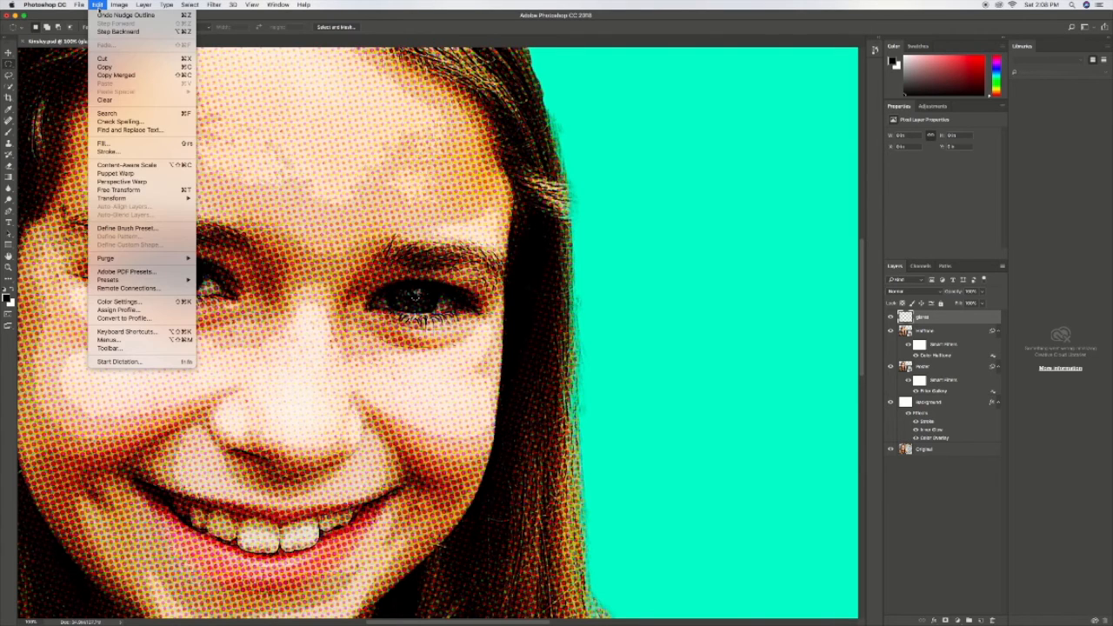
left_click(112, 144)
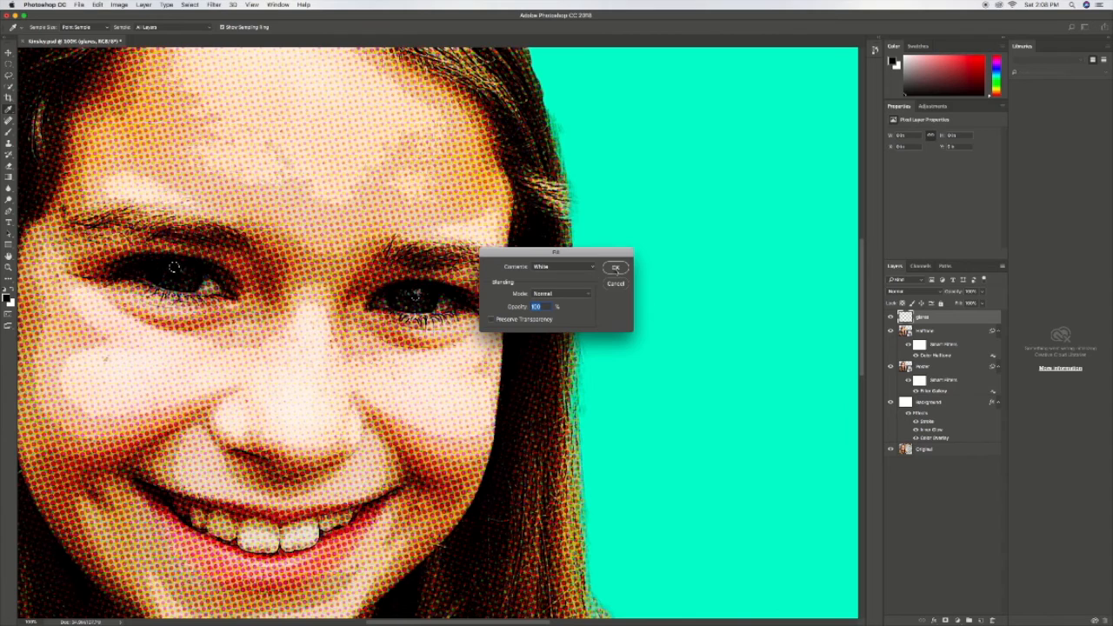
left_click(616, 268)
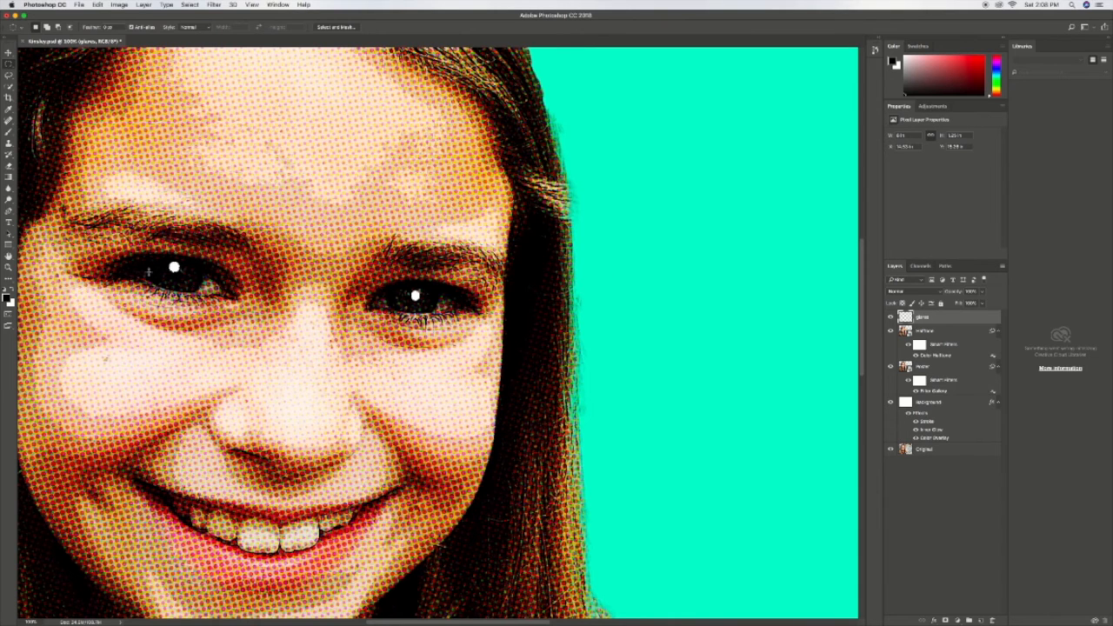
Step: Lower the glares layer's opacity to about 60% to soften the white eye highlights
key("z")
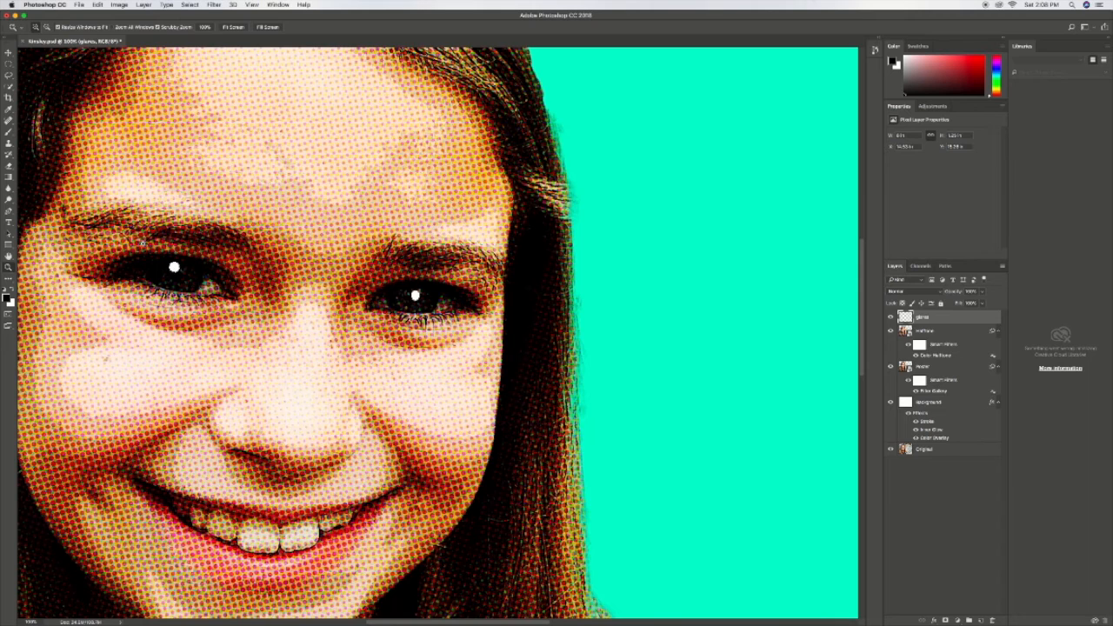
key("alt")
key("alt")
left_click_drag(174, 267, 174, 268)
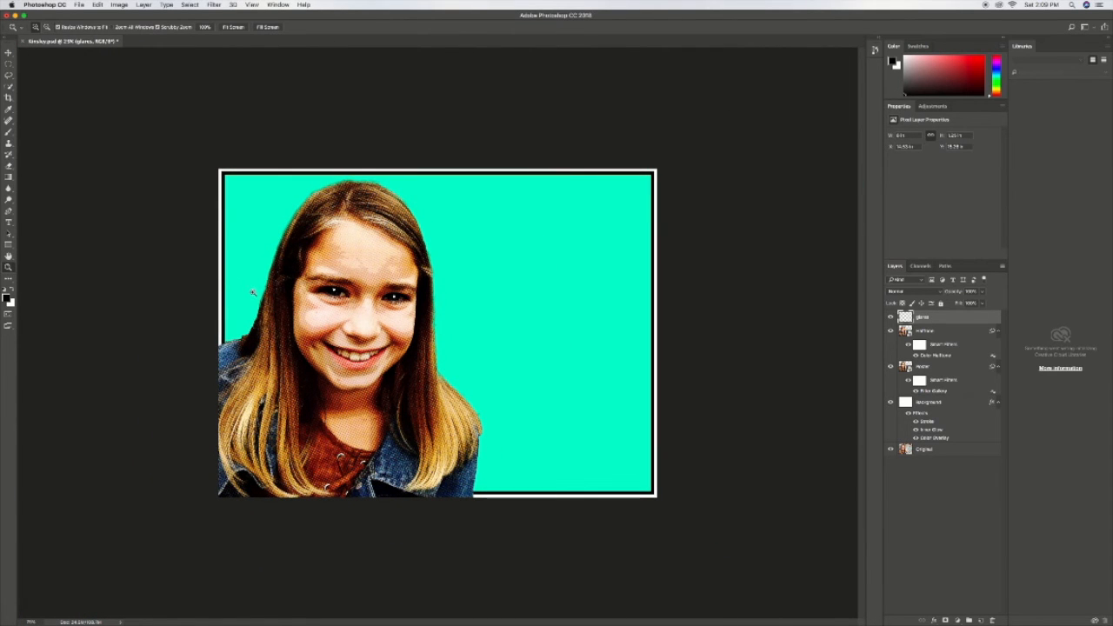
left_click(333, 319)
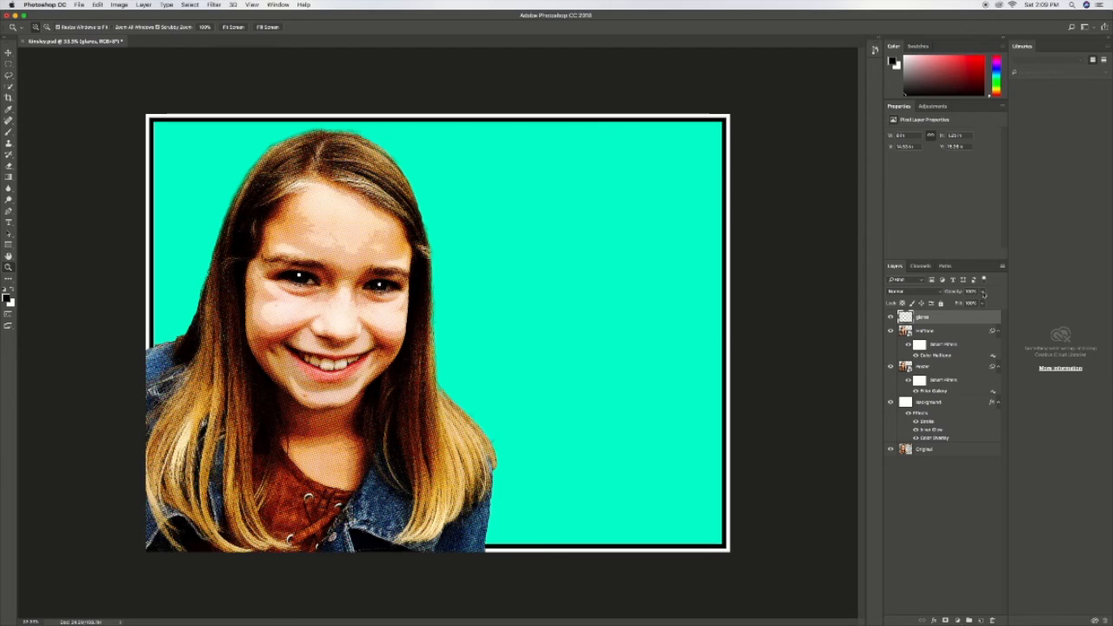
left_click(983, 292)
left_click_drag(983, 302, 967, 303)
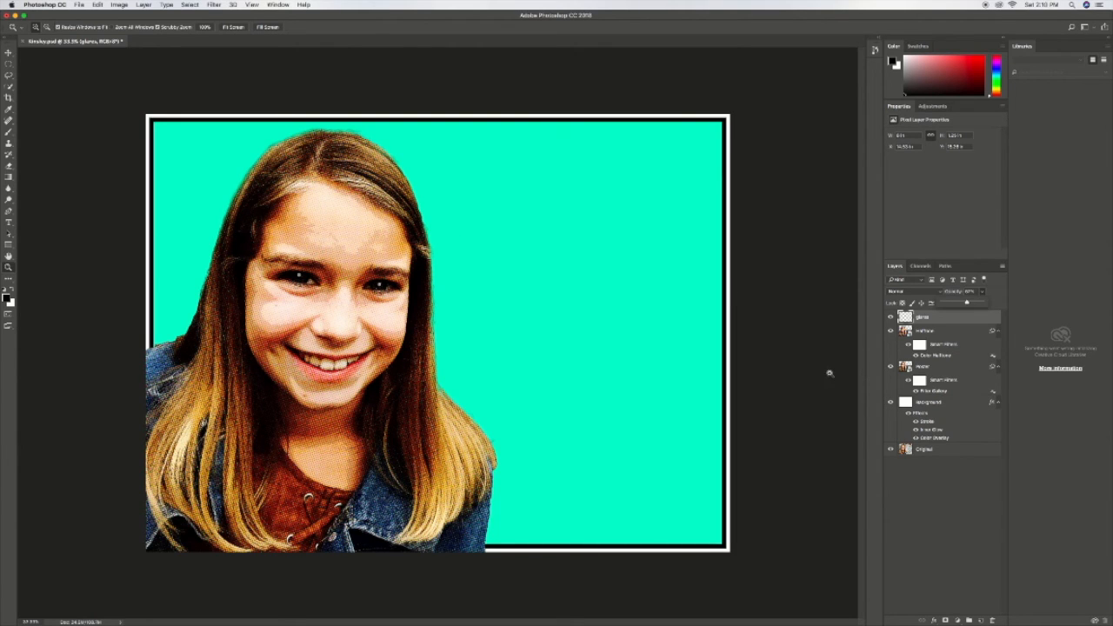
Step: Draw a filled ellipse shape about 1090 by 910 px on the turquoise background beside the girl's head
key("u")
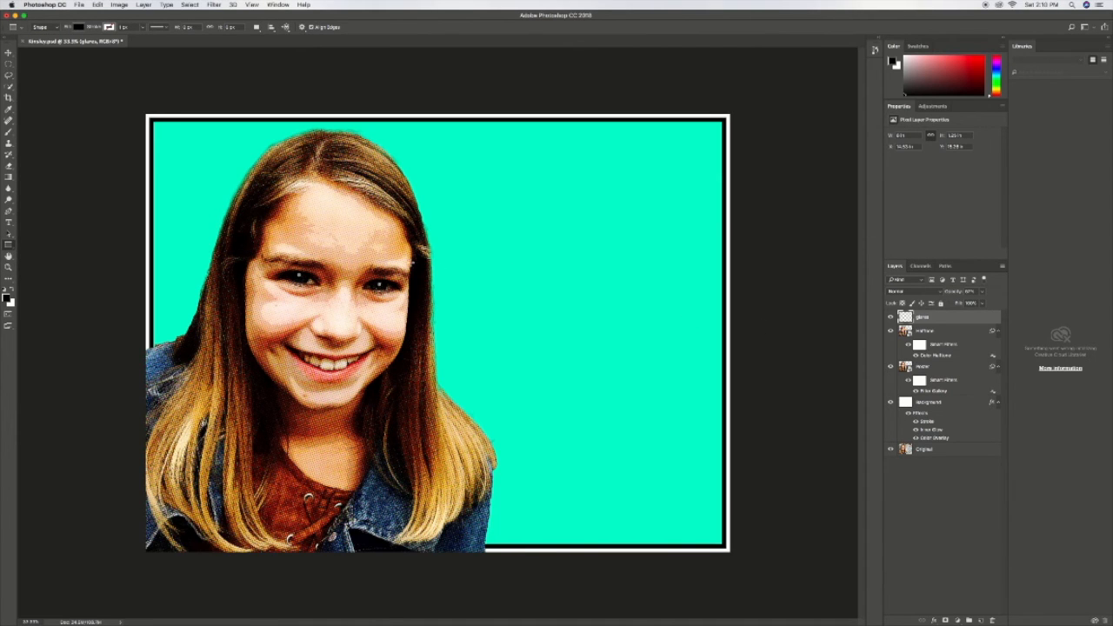
right_click(12, 249)
left_click(42, 260)
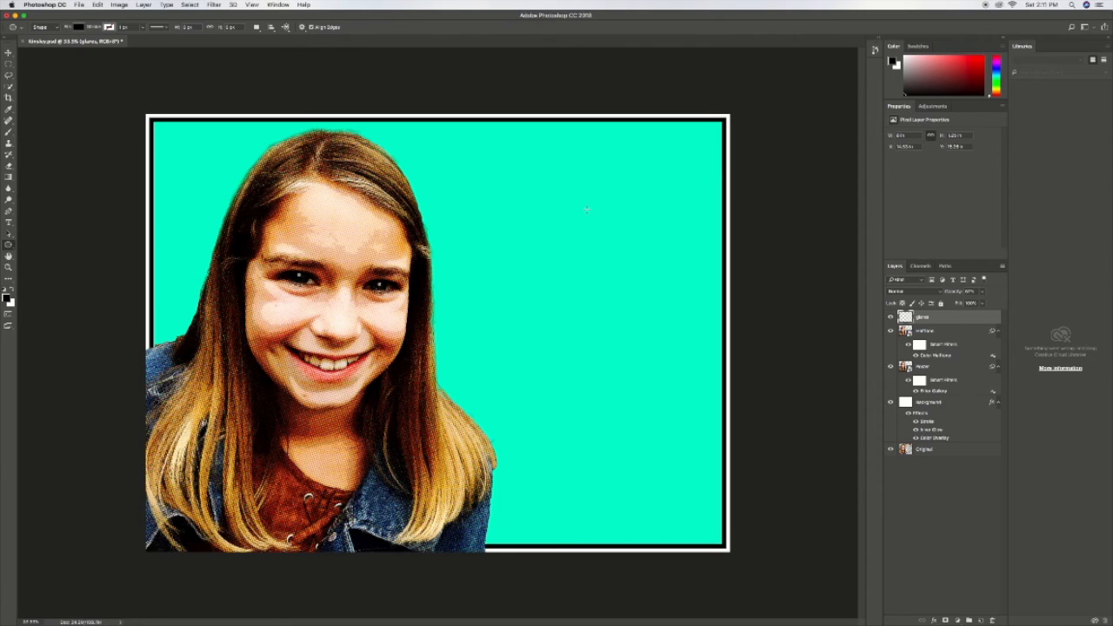
left_click_drag(600, 222, 444, 355)
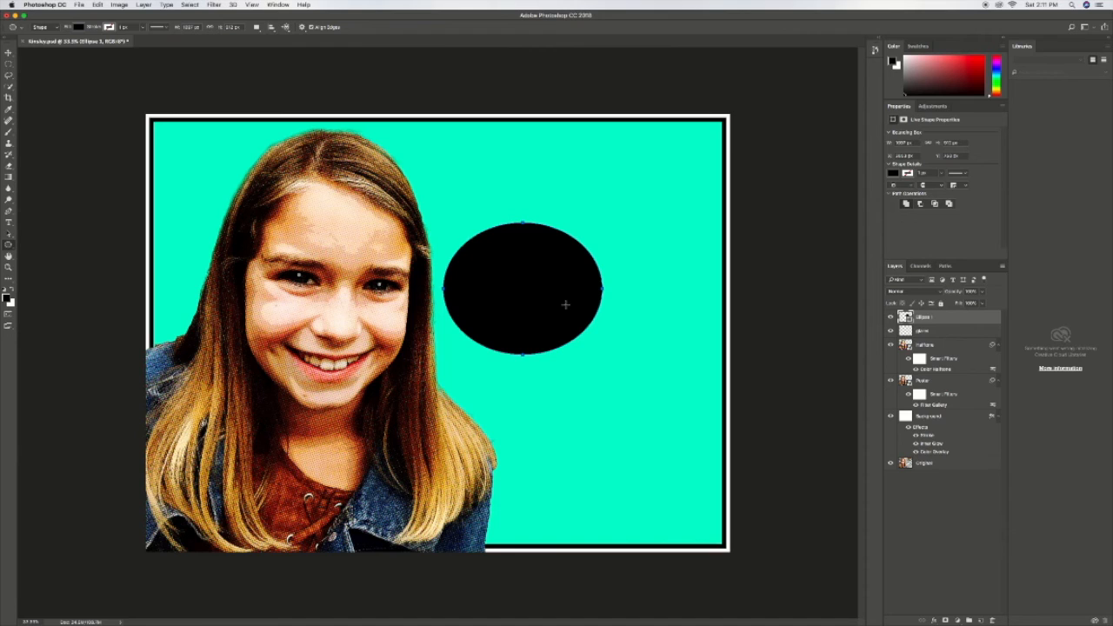
Step: Change the ellipse's fill to white and move the shape slightly up and to the right
left_click(80, 27)
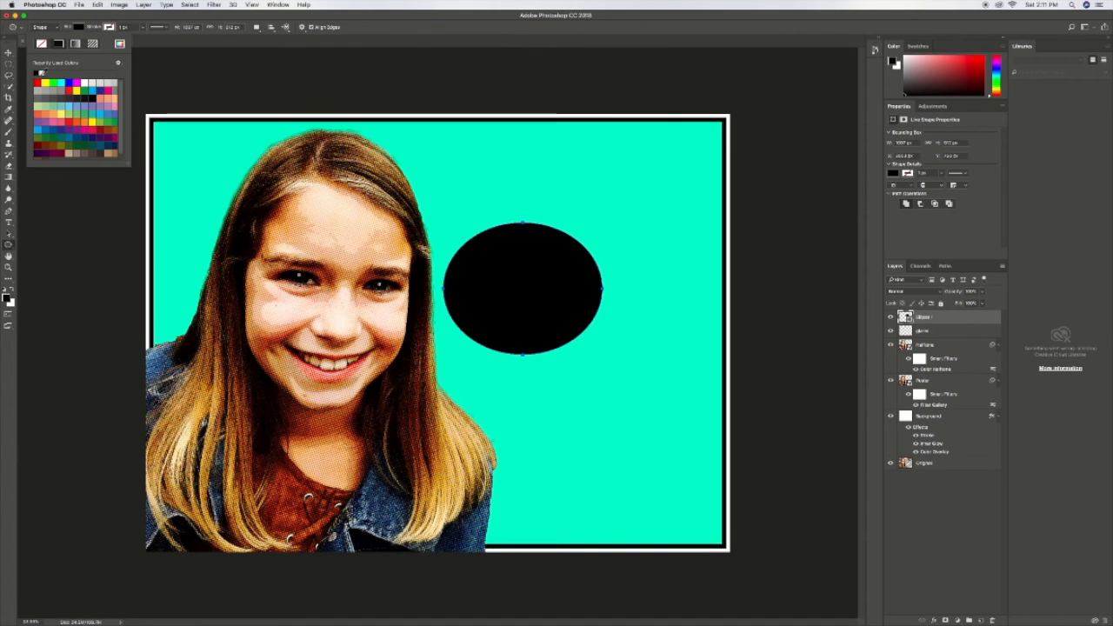
left_click(41, 73)
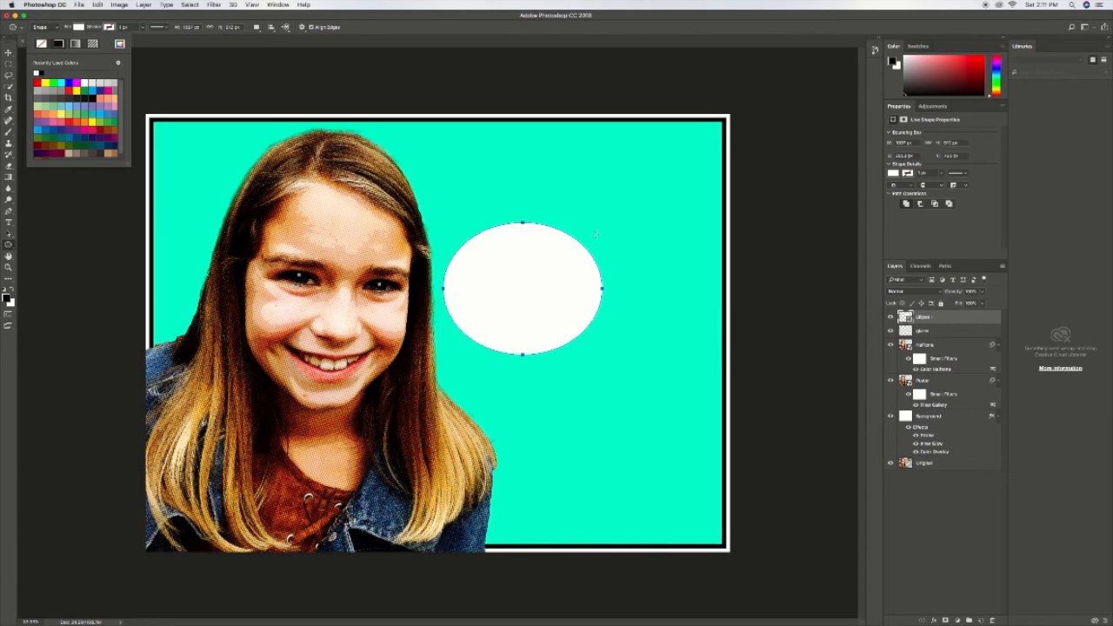
left_click(789, 302)
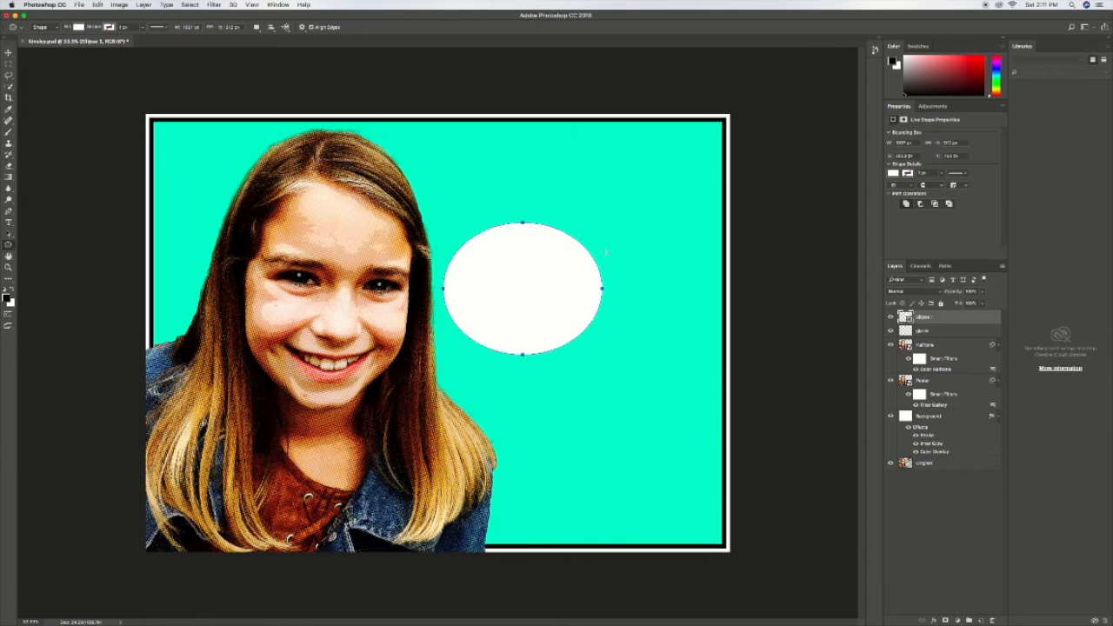
key("v")
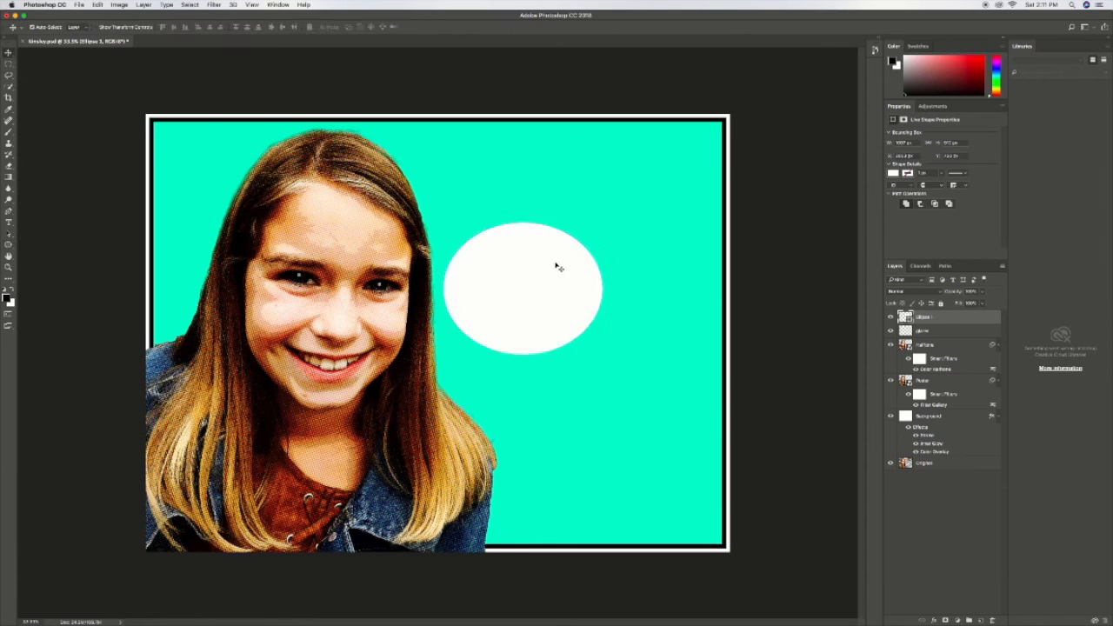
left_click_drag(558, 268, 563, 258)
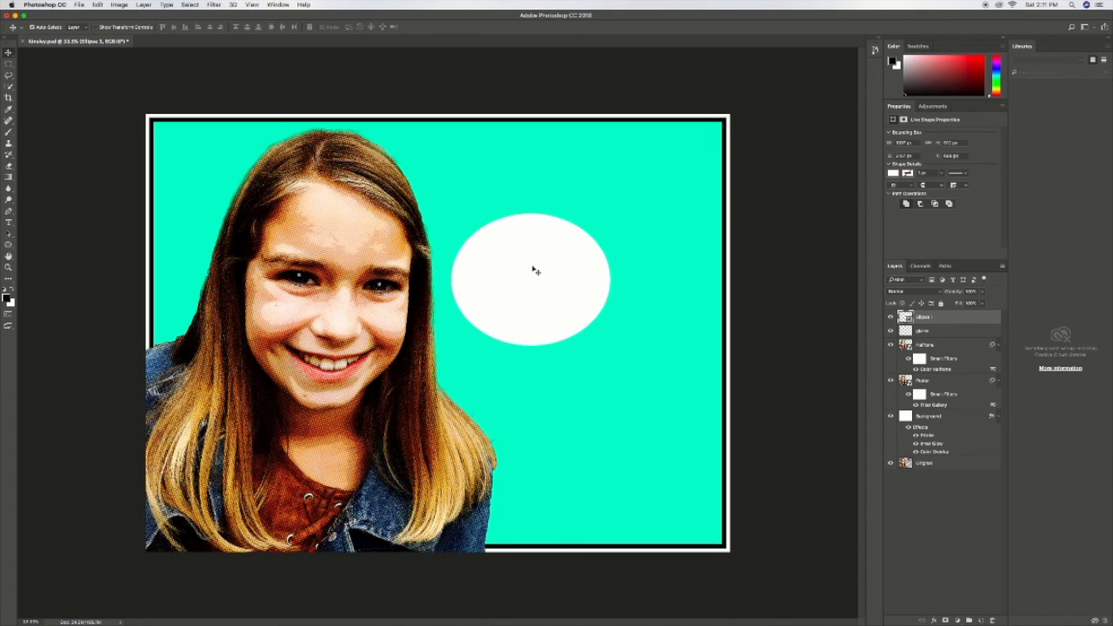
Step: Add a black text layer reading "pop art" on the turquoise area below the white ellipse
key("t")
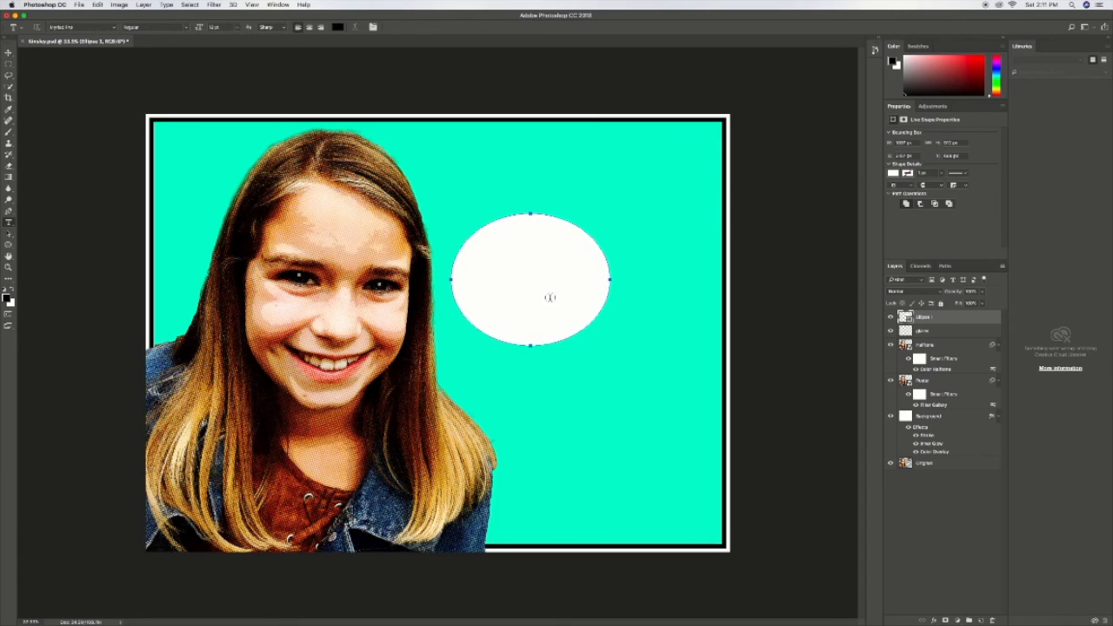
left_click(523, 386)
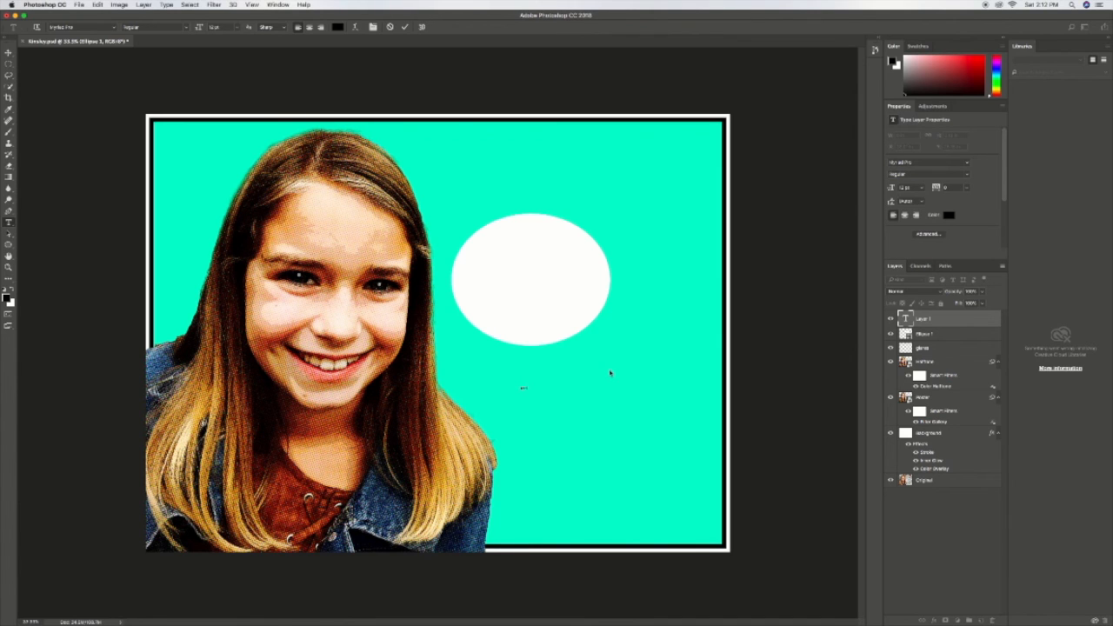
key("super+Return")
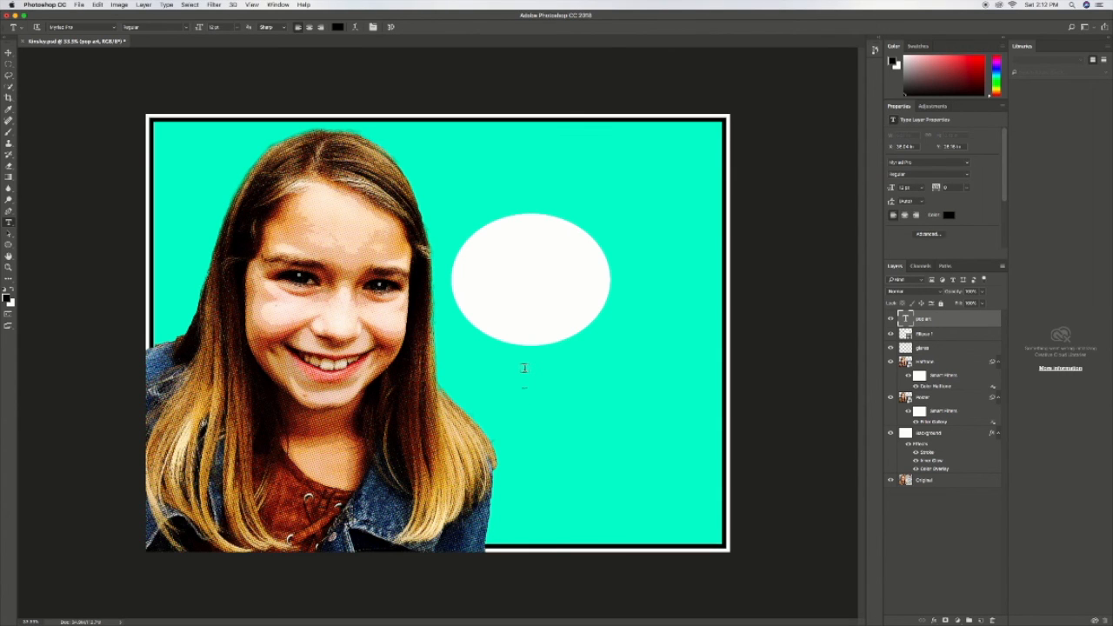
Step: Scale the "pop art" text up to about 221 pt and move it inside the white ellipse
key("super+t")
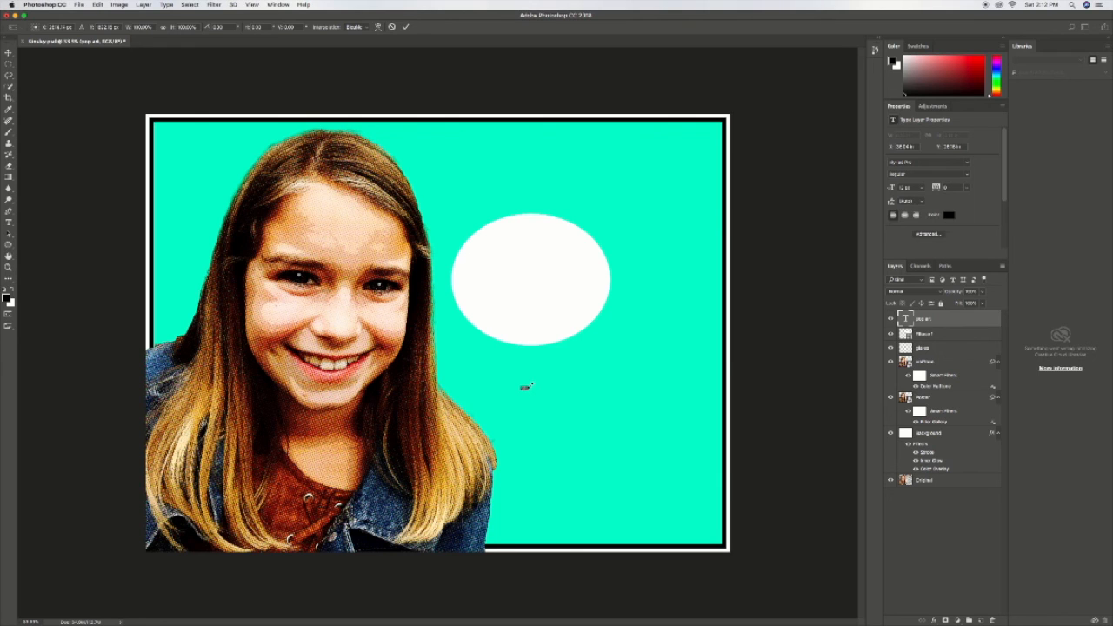
left_click_drag(525, 387, 624, 359)
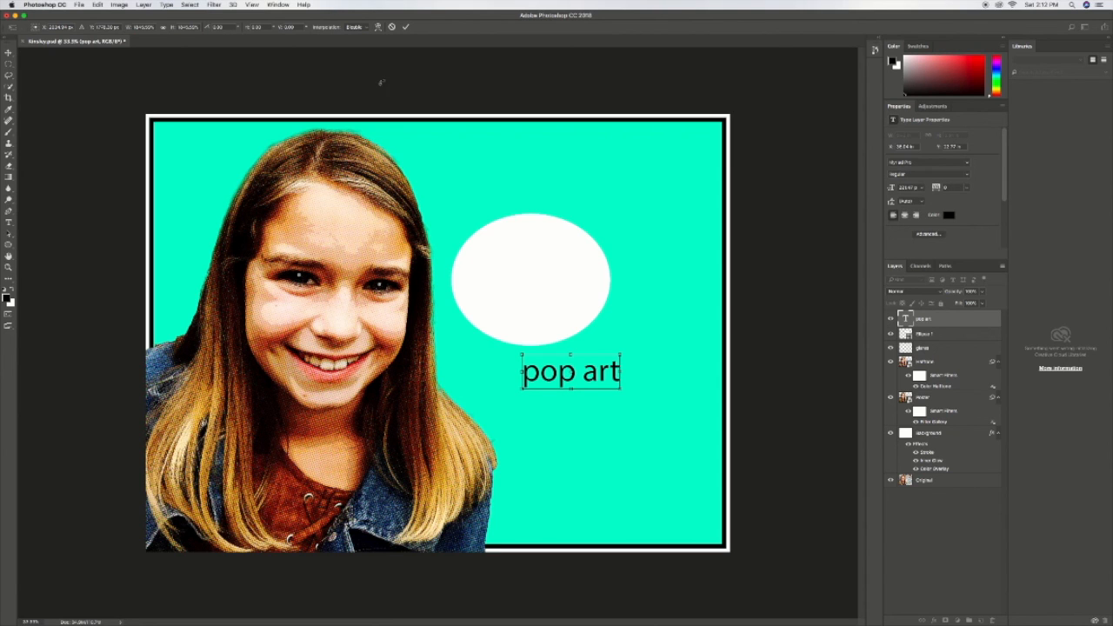
key("Return")
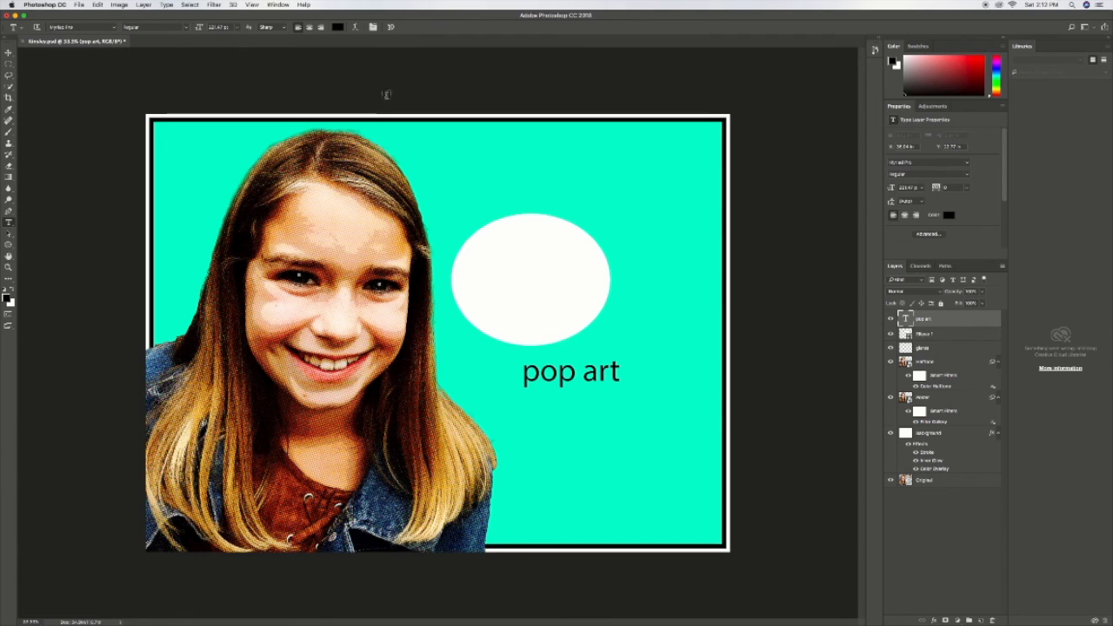
key("v")
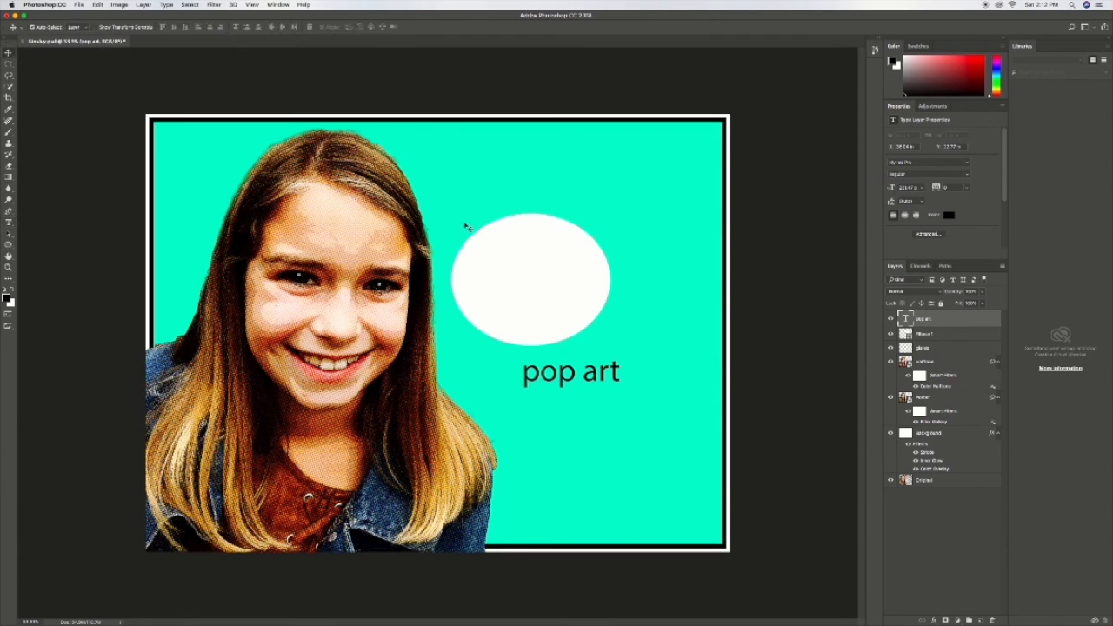
left_click_drag(574, 375, 526, 286)
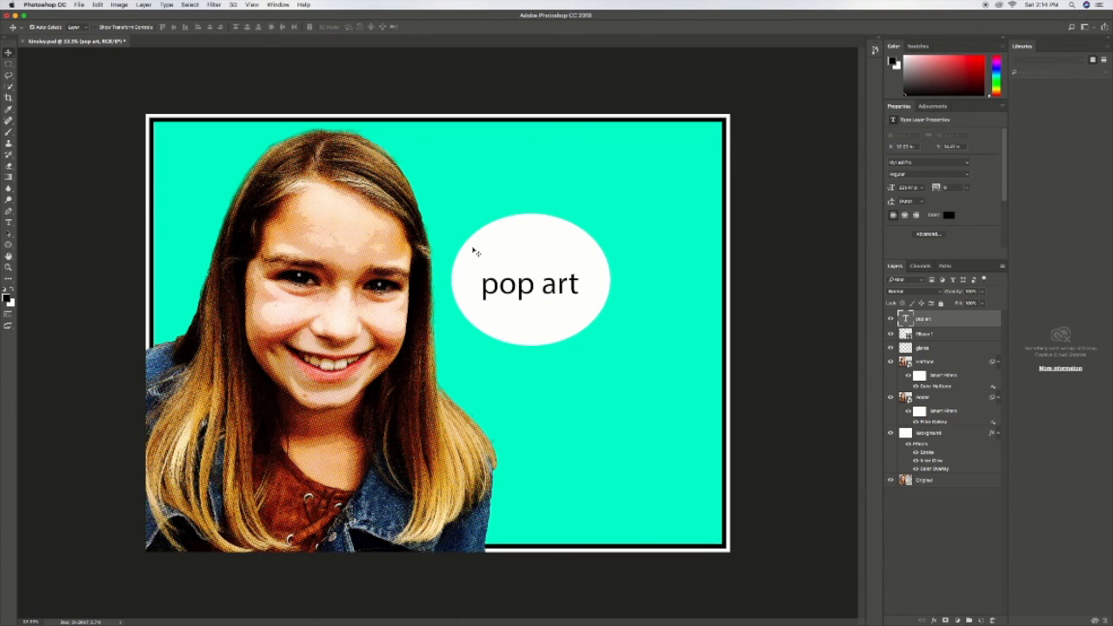
Step: Set the font of the "pop art" text to Phosphate Solid
key("t")
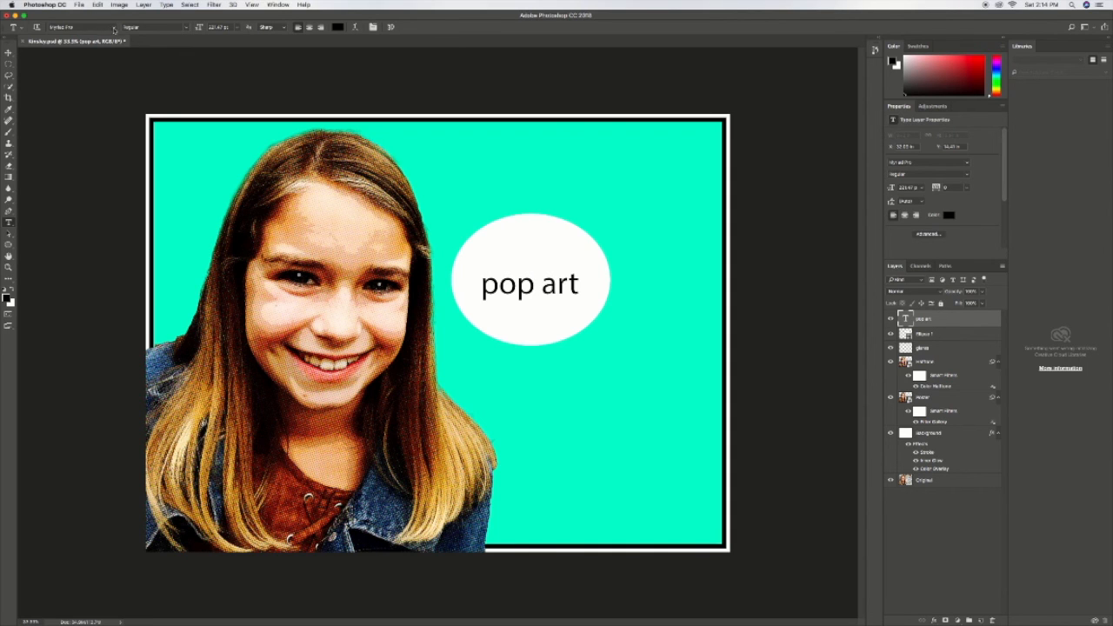
left_click(113, 28)
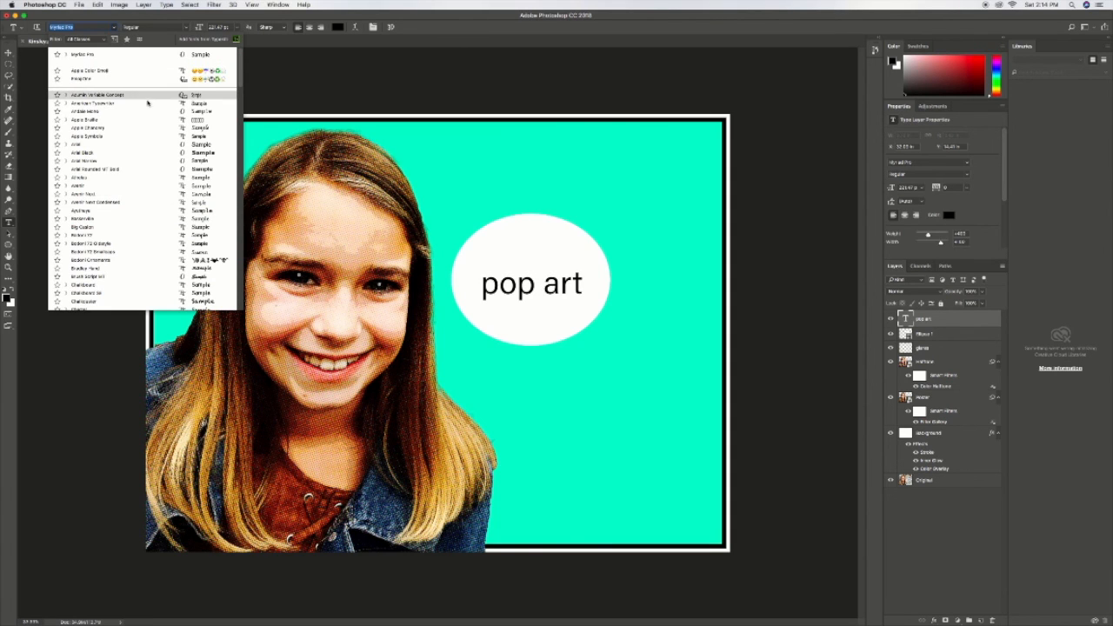
type("p")
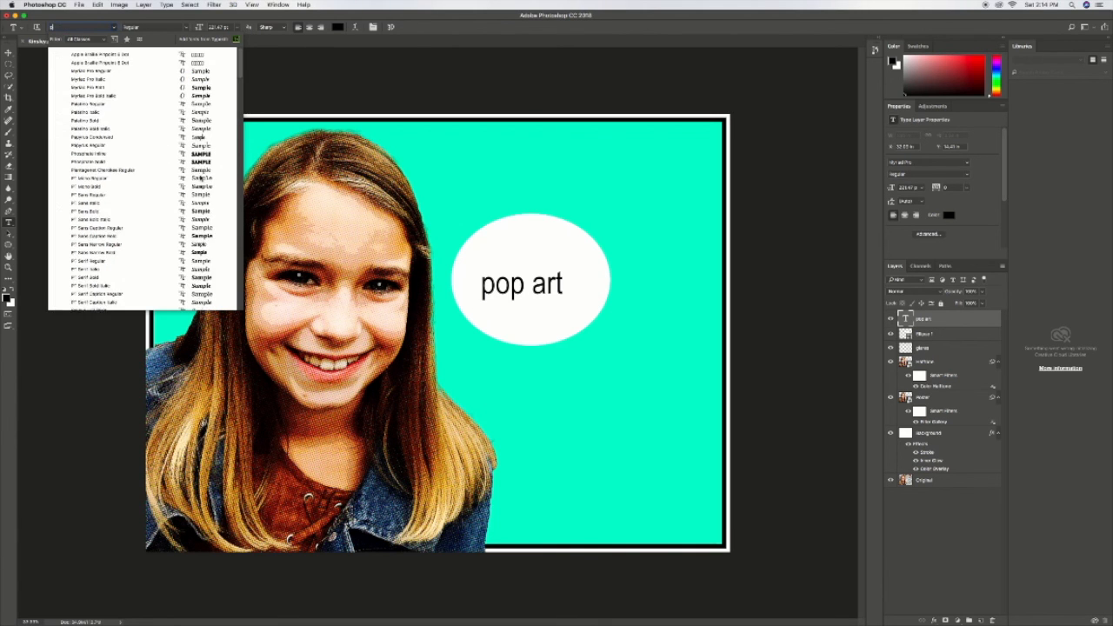
type("h")
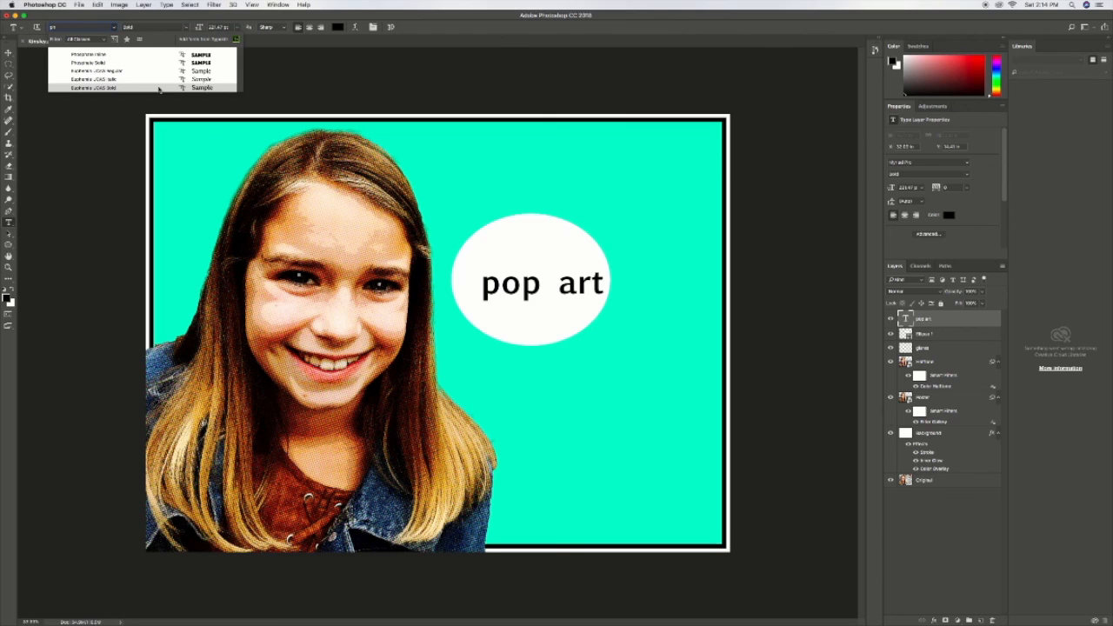
left_click(120, 65)
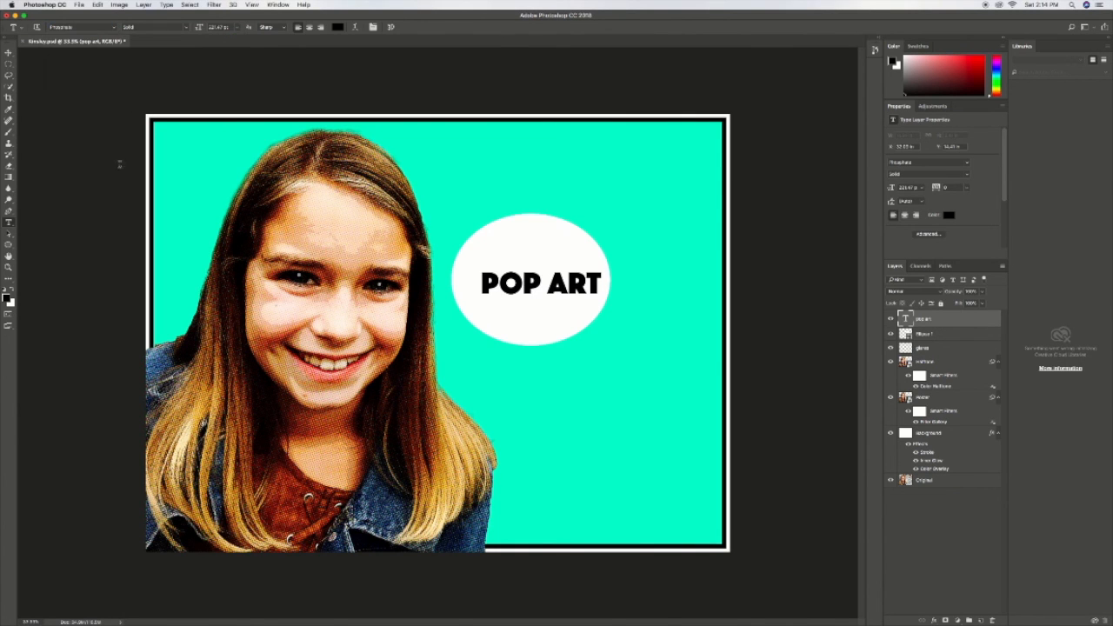
Step: Nudge the "pop art" text left and slightly up until it is centered in the white ellipse
key("v")
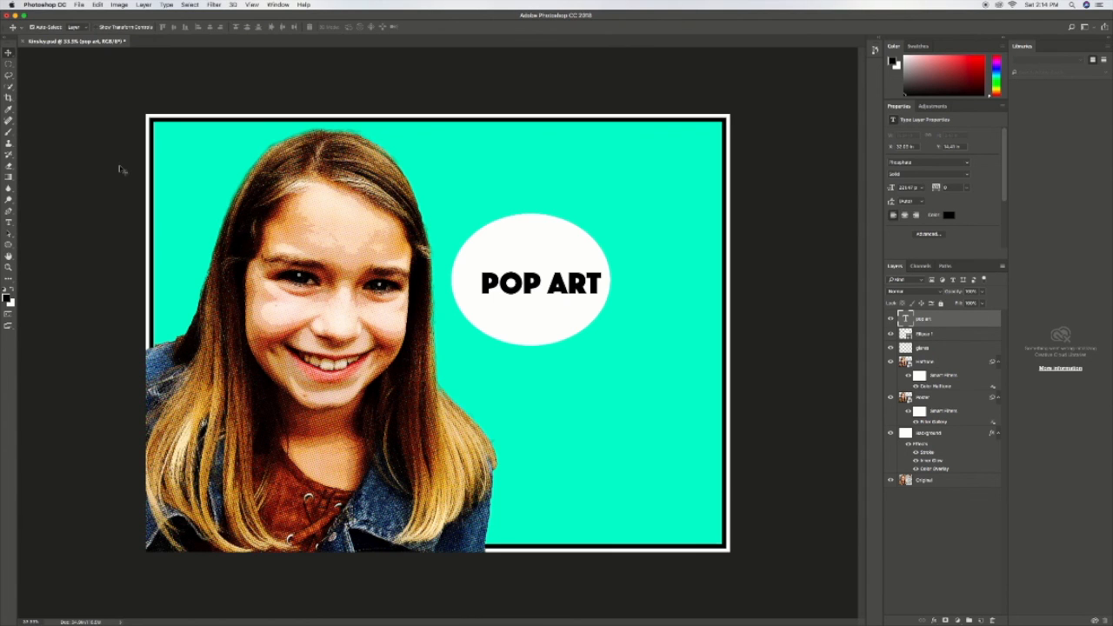
key("Left")
key("Left")
key("Left")
key("Left")
key("Left")
key("Left")
key("Left")
key("Left")
key("Left")
key("Left")
key("Left")
key("Left")
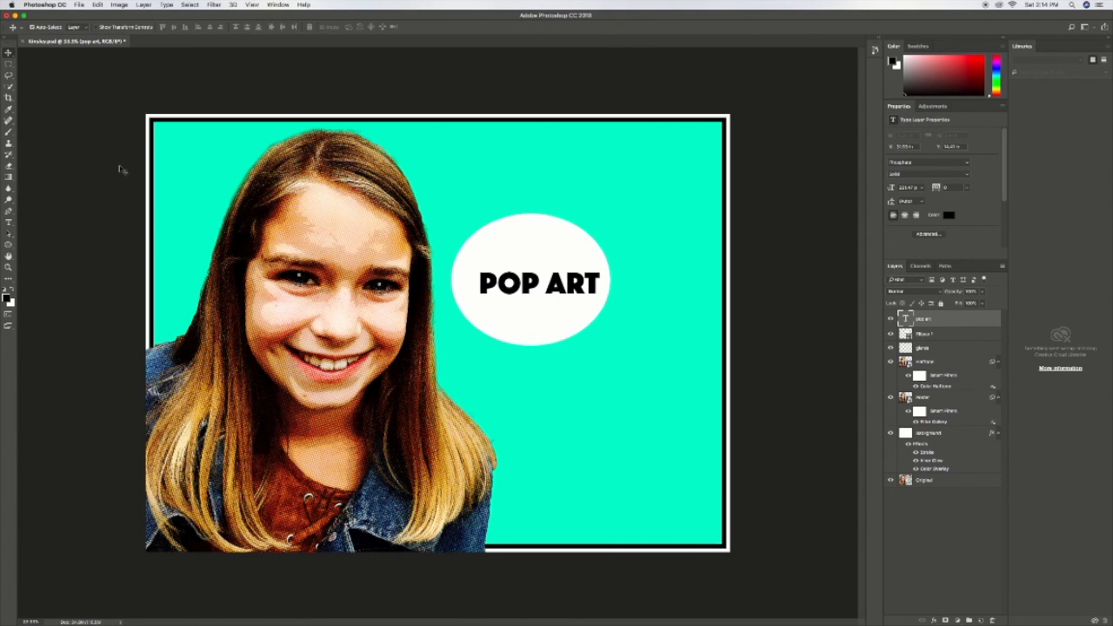
key("Left")
key("Left")
key("Left")
key("Left")
key("Left")
key("Left")
key("Left")
key("Left")
key("Left")
key("Left")
key("Left")
key("Left")
key("Left")
key("Left")
key("Left")
key("Left")
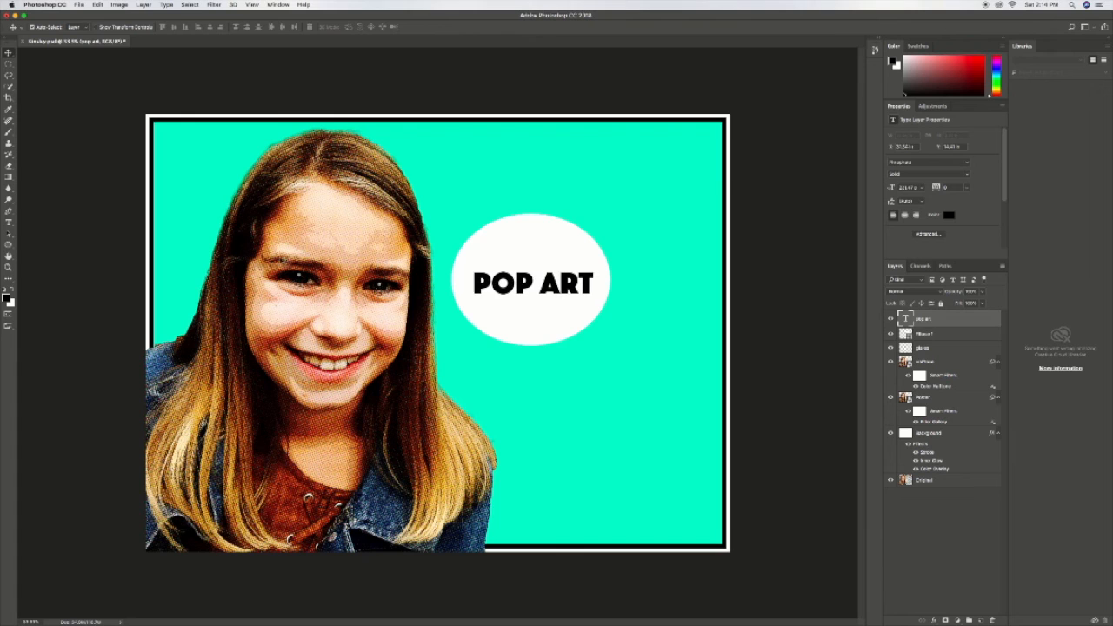
key("Up")
key("Up")
key("Up")
key("Up")
key("Up")
key("Up")
key("Up")
key("Up")
key("Up")
key("Up")
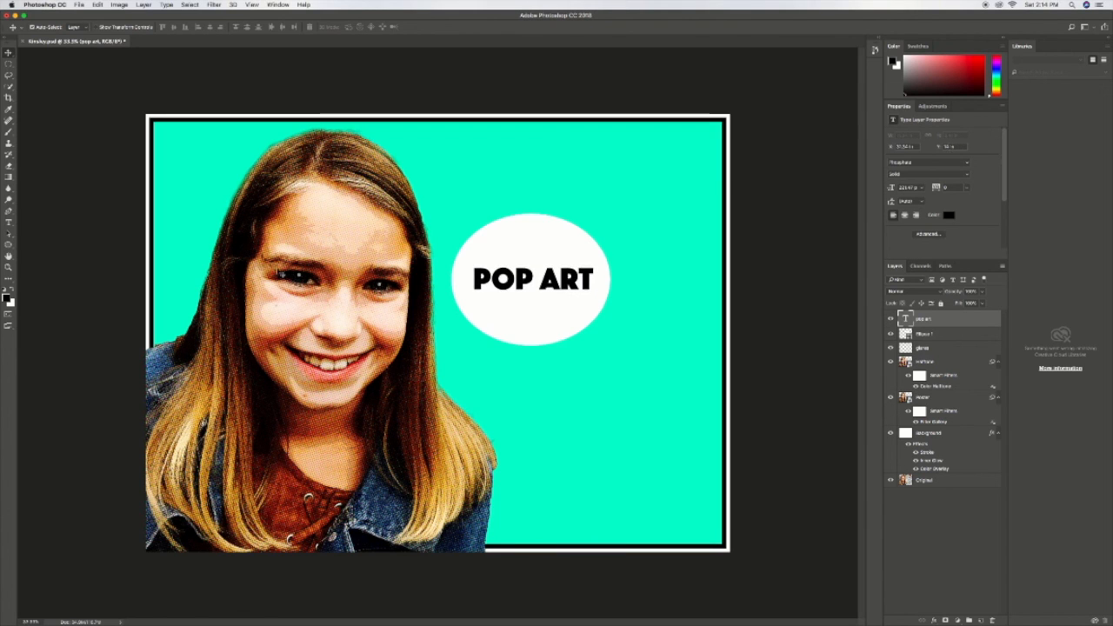
key("Down")
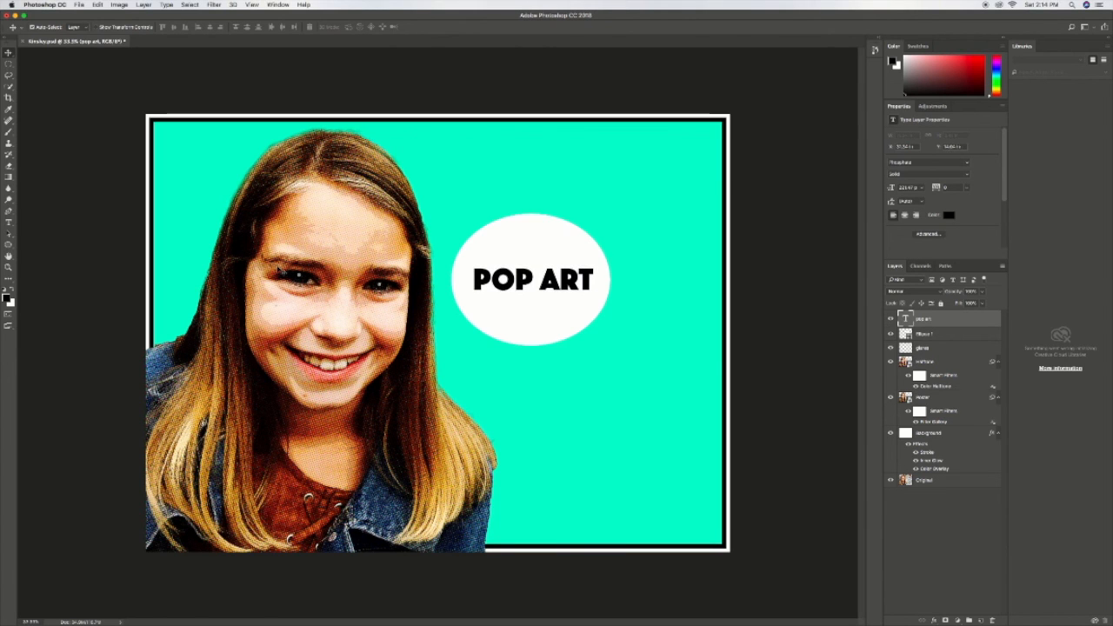
Step: Recolor the "pop art" text with the turquoise sampled from the image background
key("t")
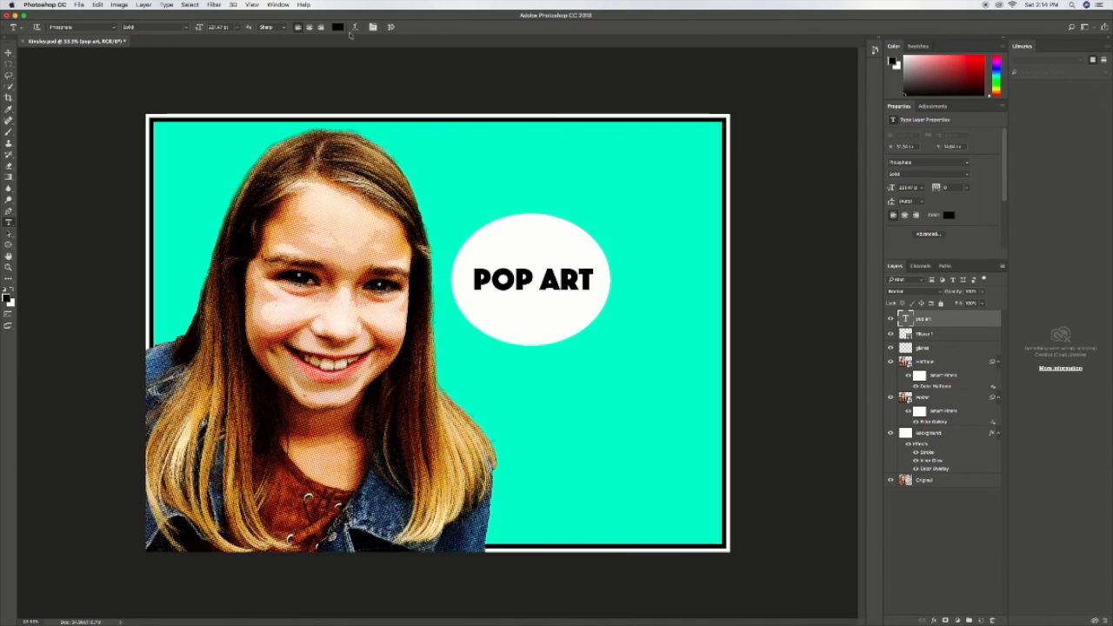
left_click(338, 27)
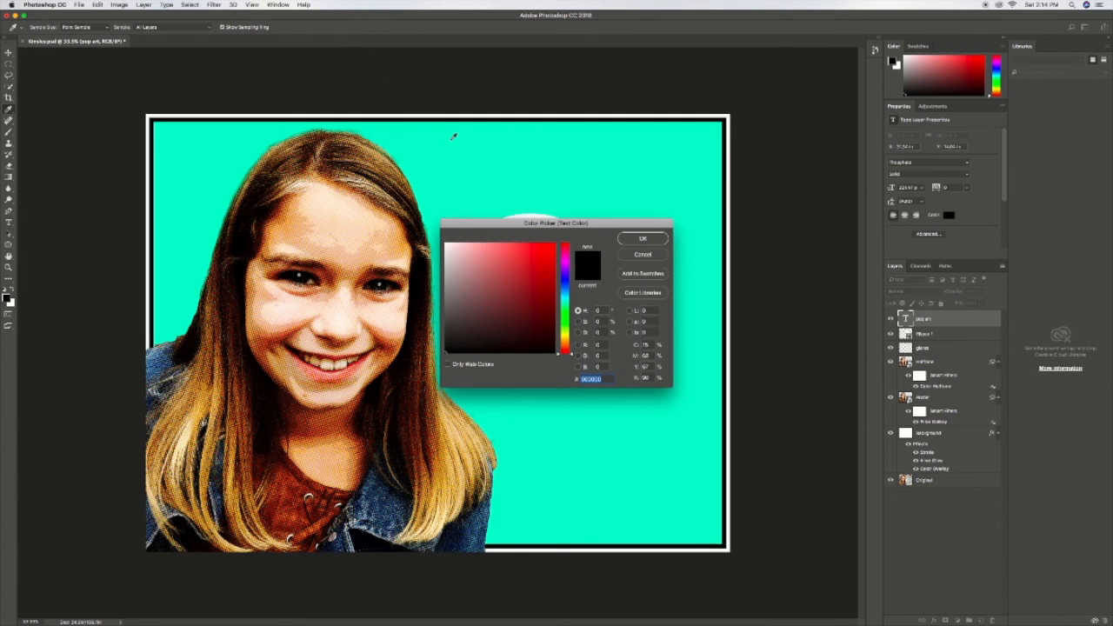
left_click(502, 184)
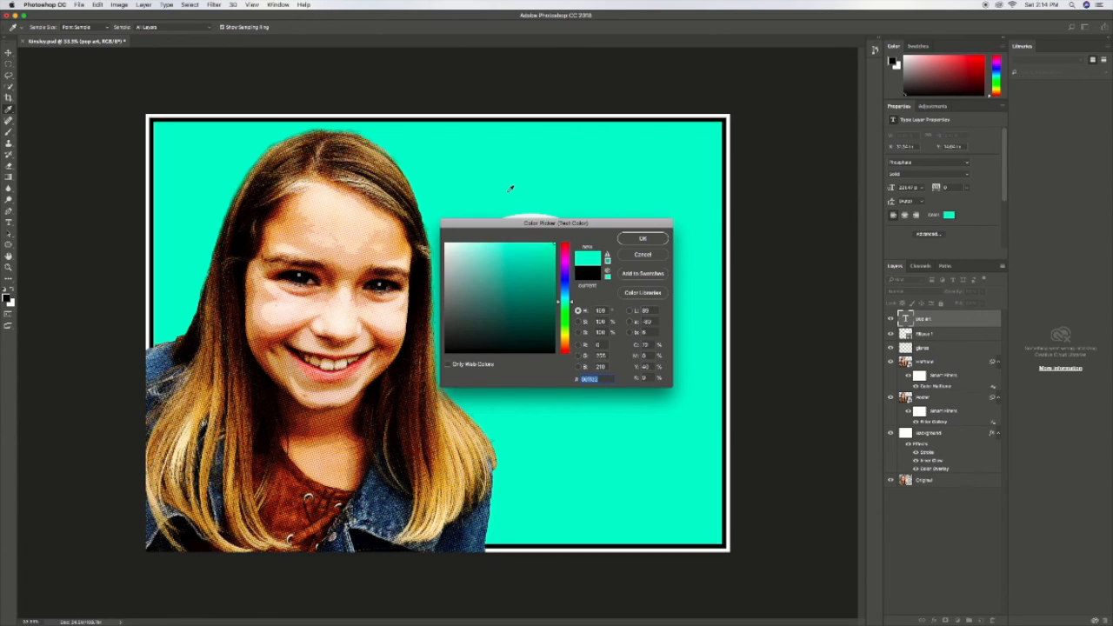
left_click(650, 243)
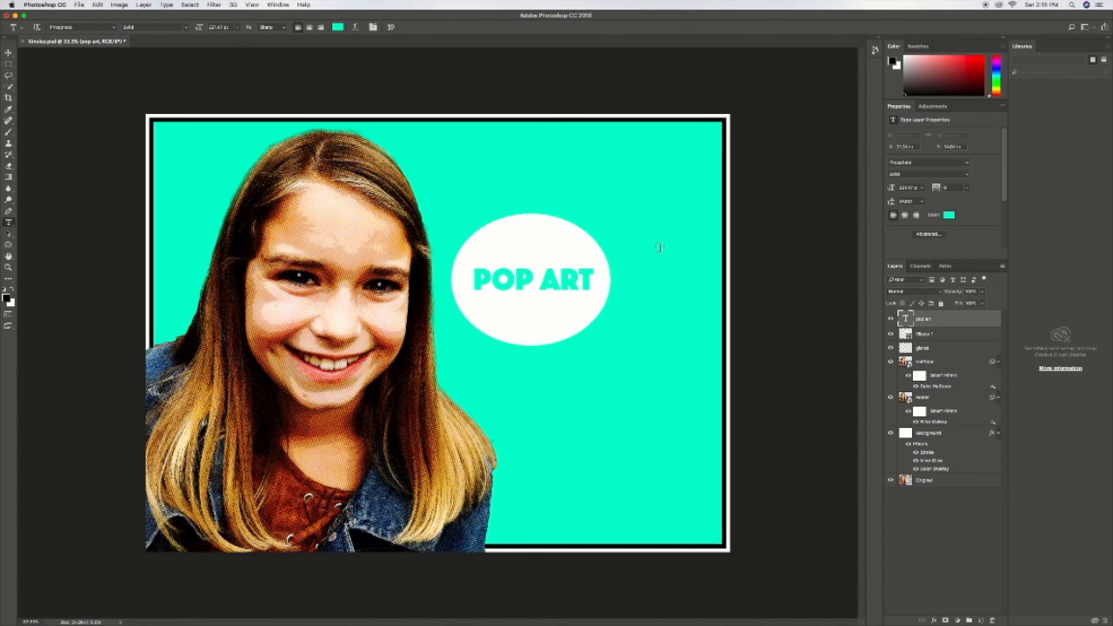
Step: Duplicate the white ellipse twice and scale the copies into two shrinking thought-bubble dots leading toward the girl's face
key("v")
left_click_drag(539, 315, 463, 388)
key("super+t")
left_click_drag(535, 419, 403, 371)
key("Return")
key("super+t")
key("Return")
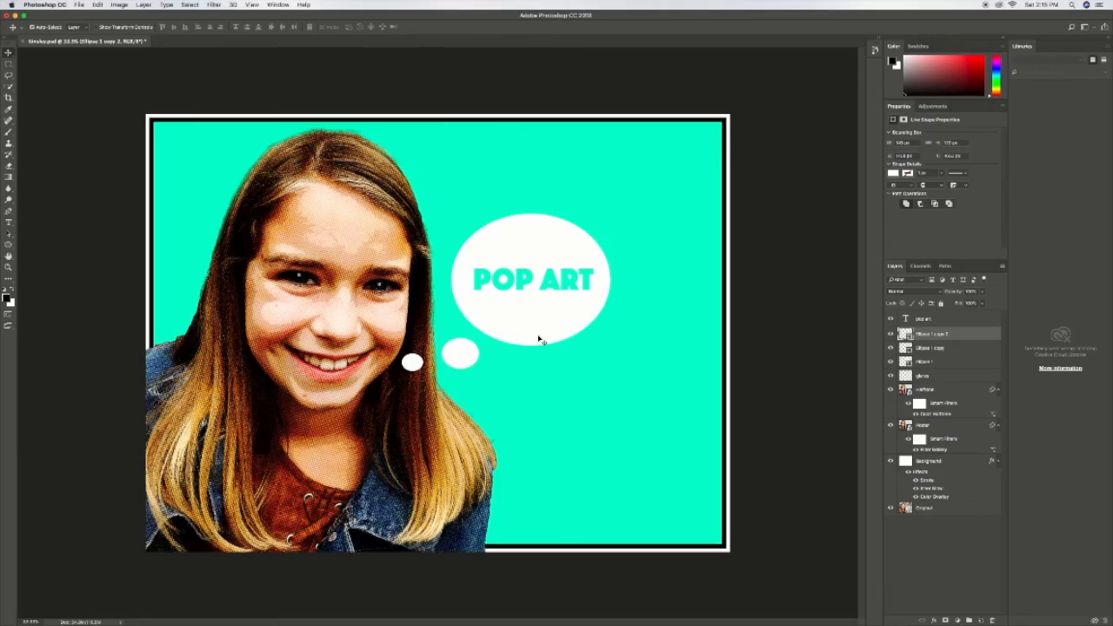